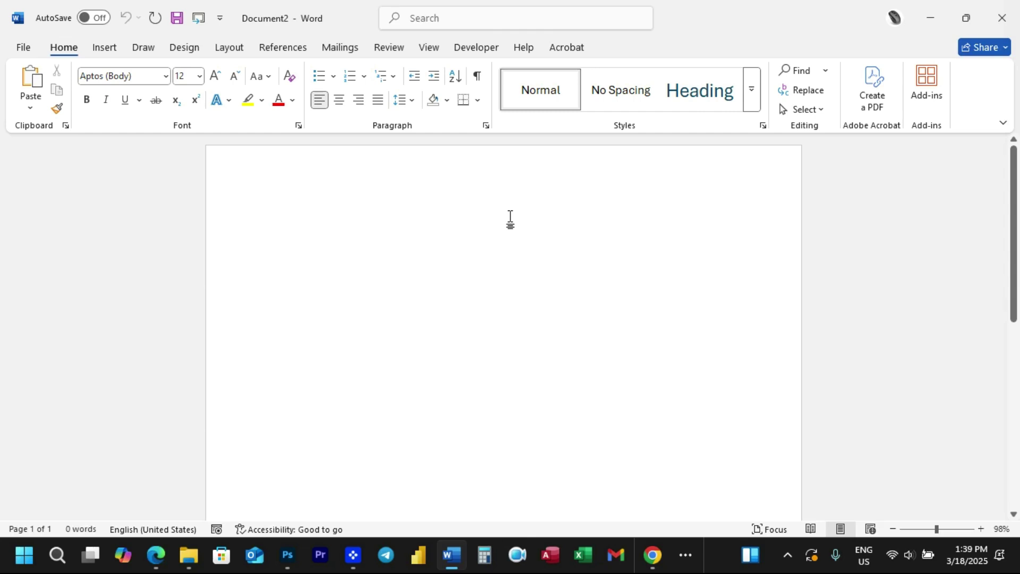
Step: Show the ruler around the blank document page
click(431, 49)
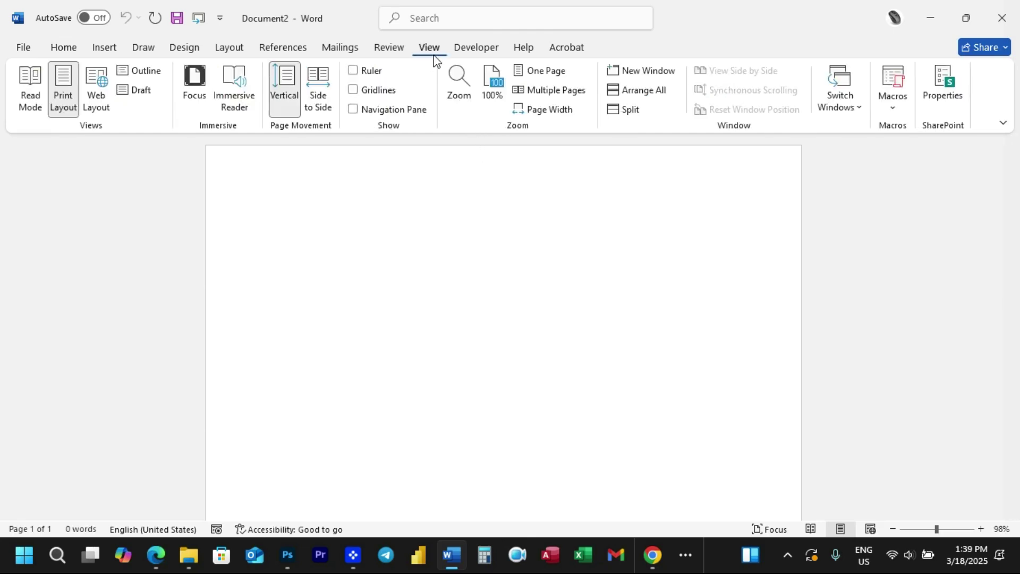
click(366, 75)
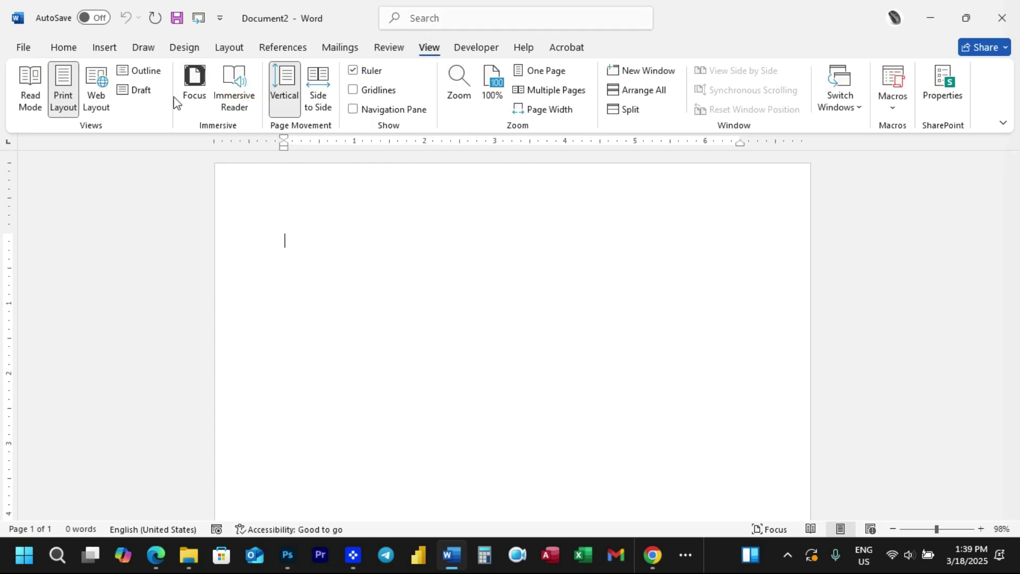
click(80, 50)
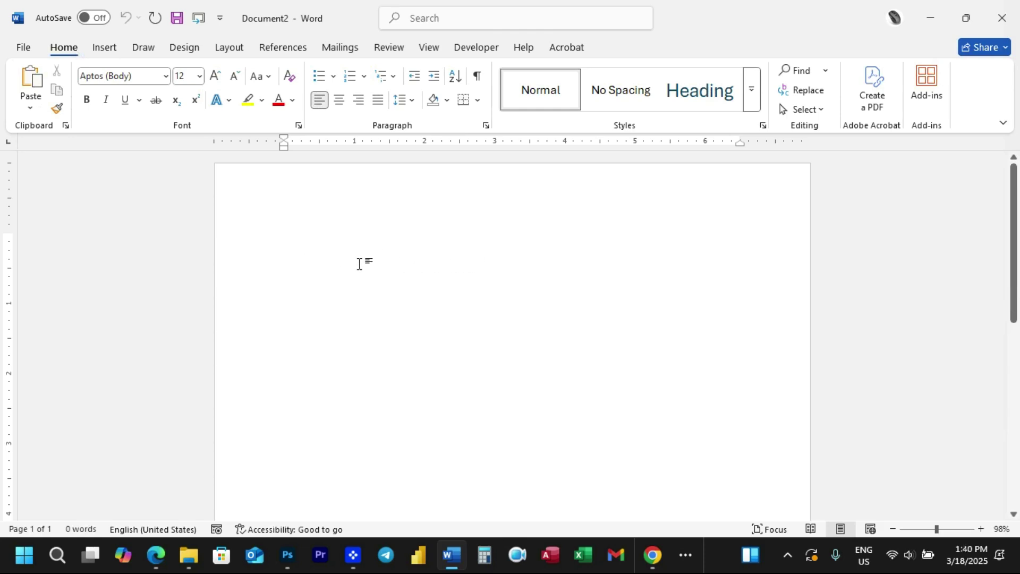
Step: Insert WordArt in the black style with a hard shadow, reading "St. Mary's University", and move it toward the page's horizontal centre
click(104, 47)
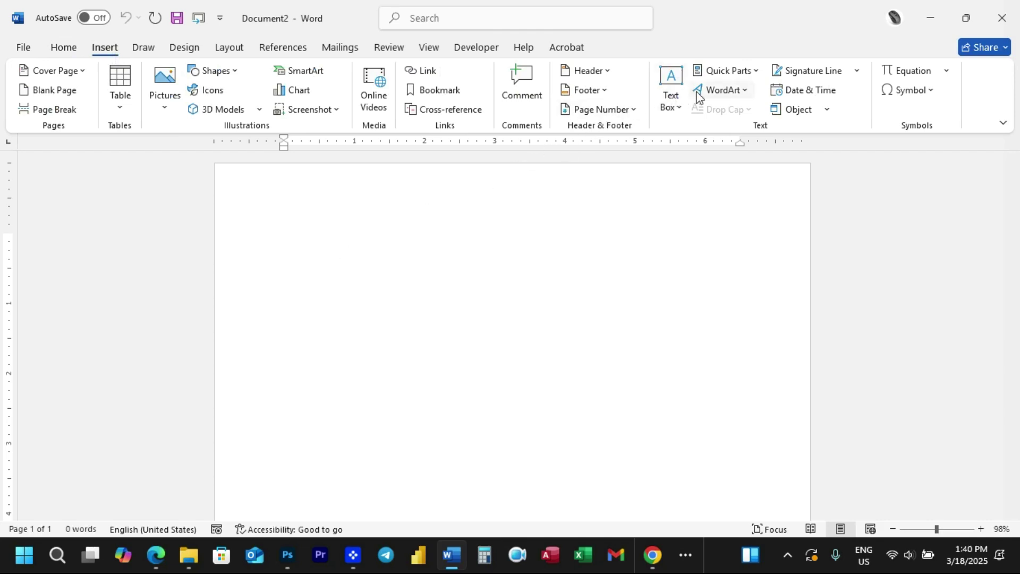
click(745, 92)
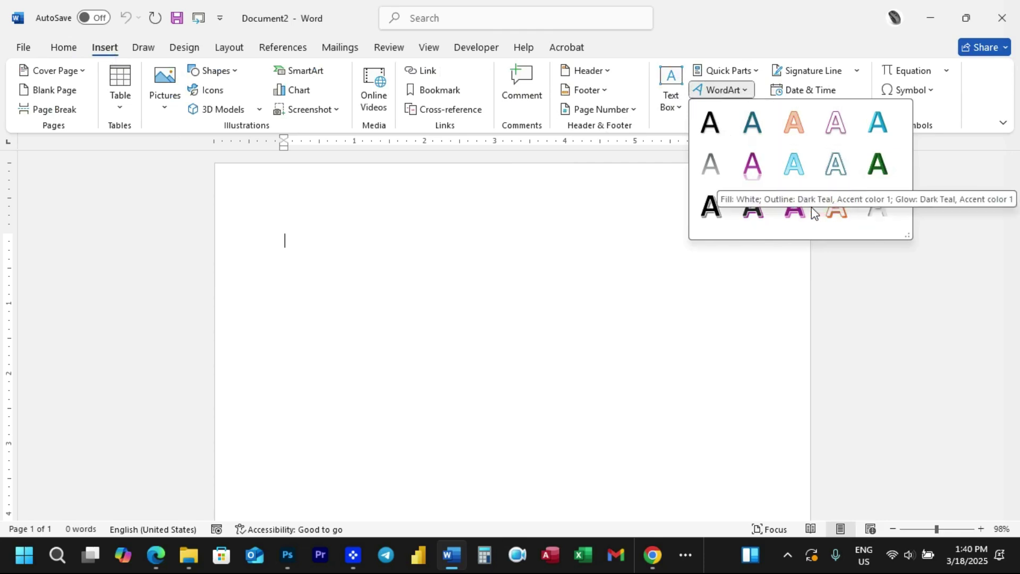
click(727, 215)
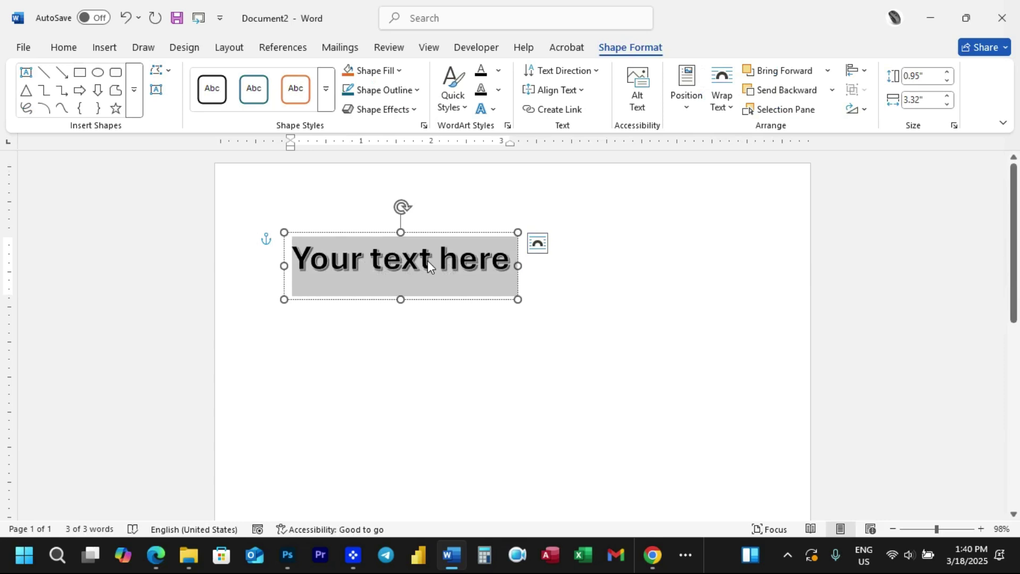
text(St. Mary's University)
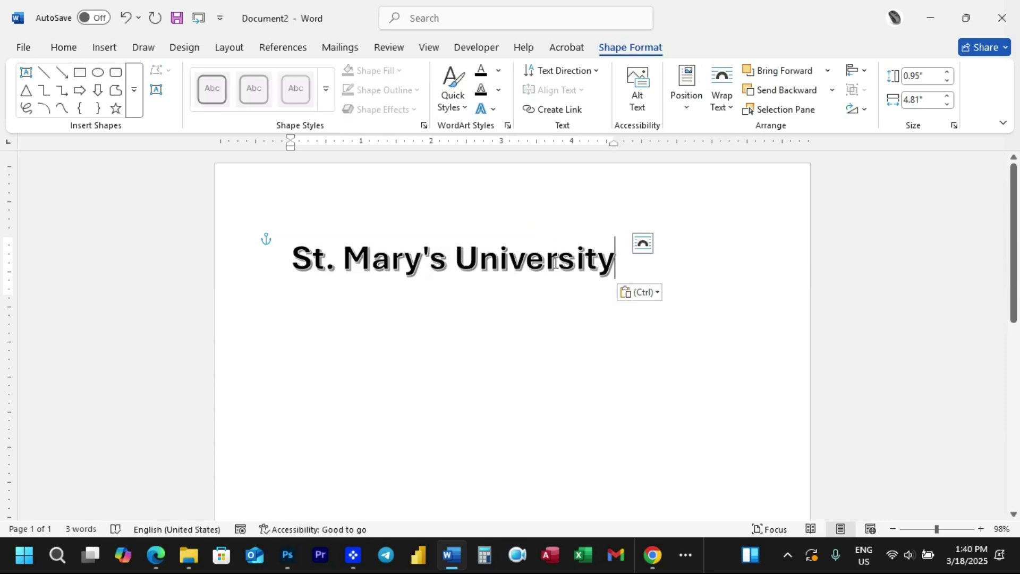
click(547, 323)
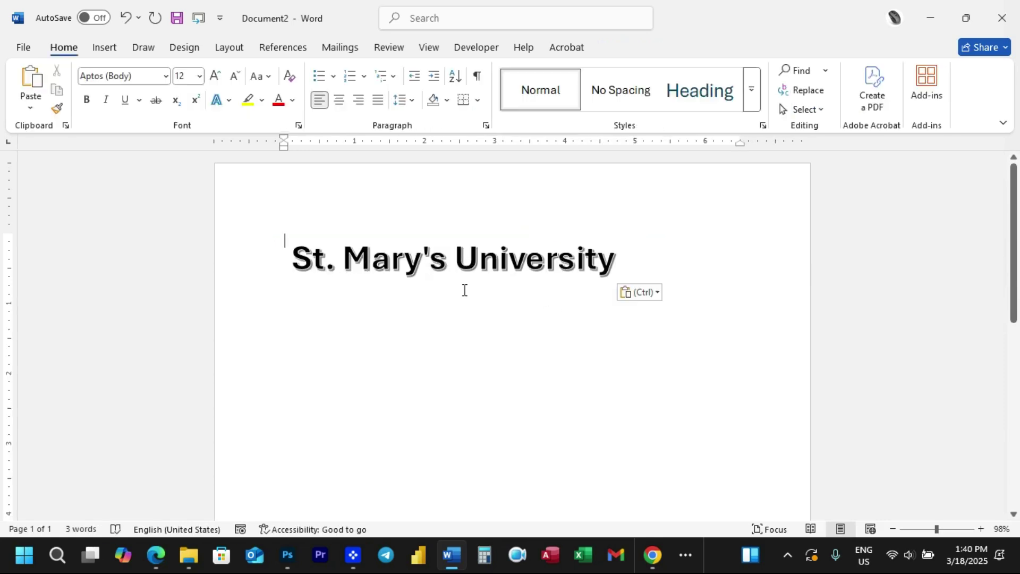
click(419, 264)
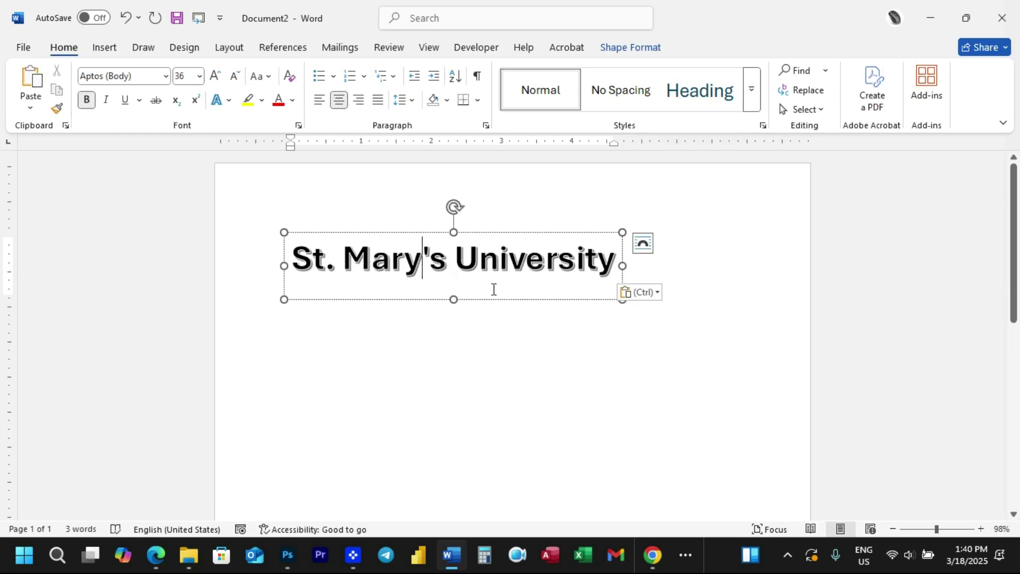
drag(403, 301, 441, 299)
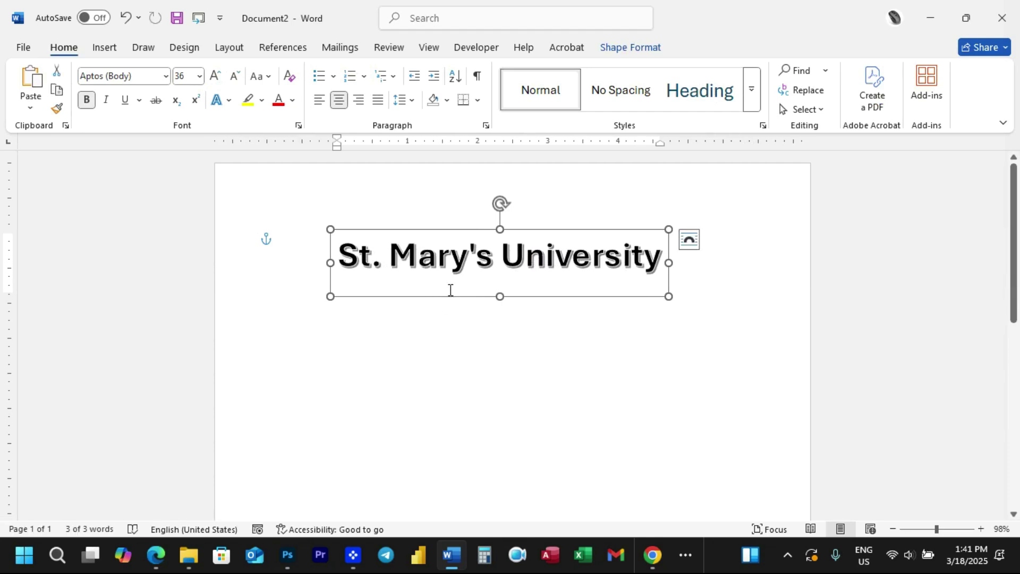
Step: Apply the upward Follow Path arch transform to the WordArt title and stretch its box to about 1.98" high
click(627, 49)
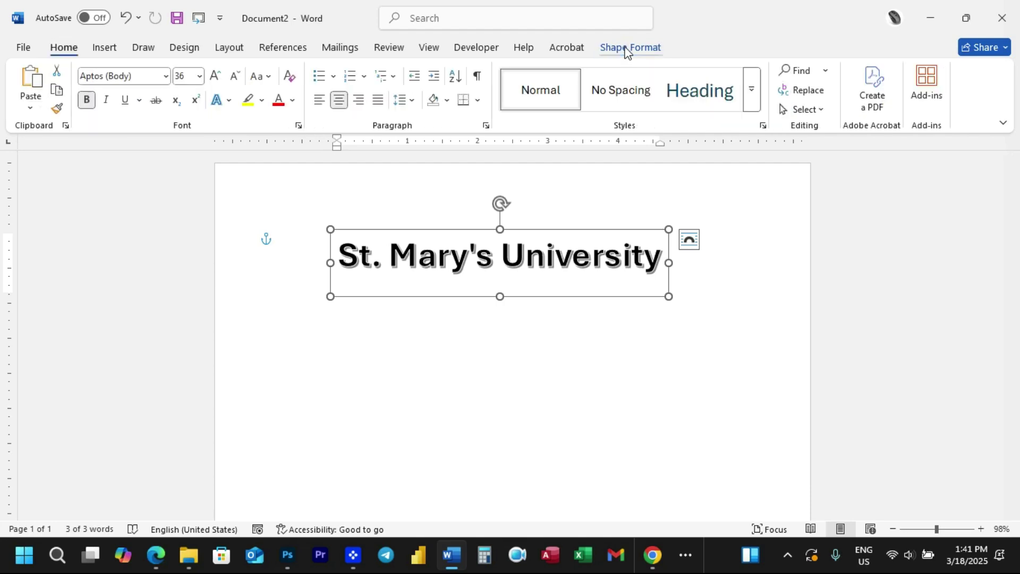
click(627, 49)
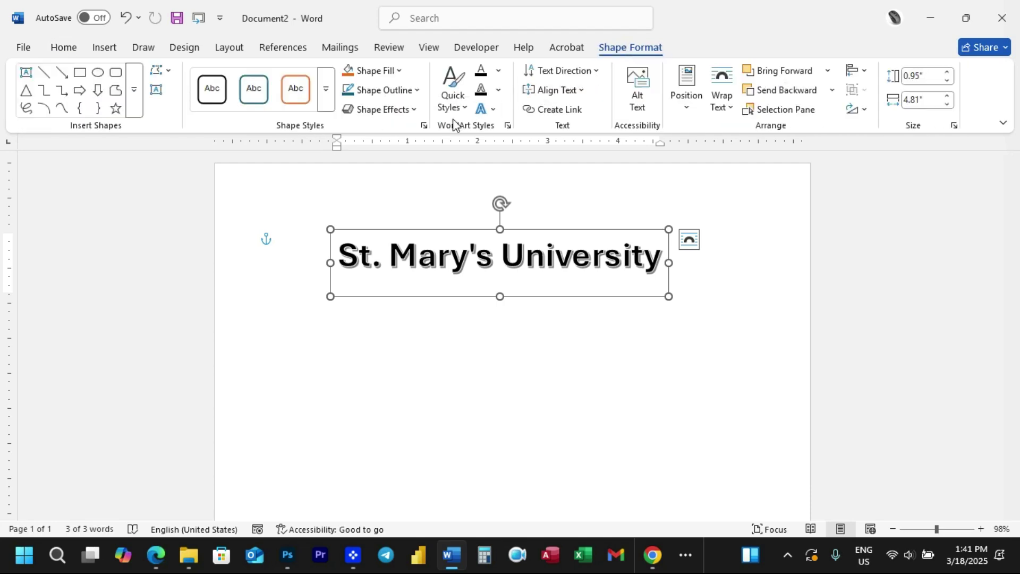
click(494, 112)
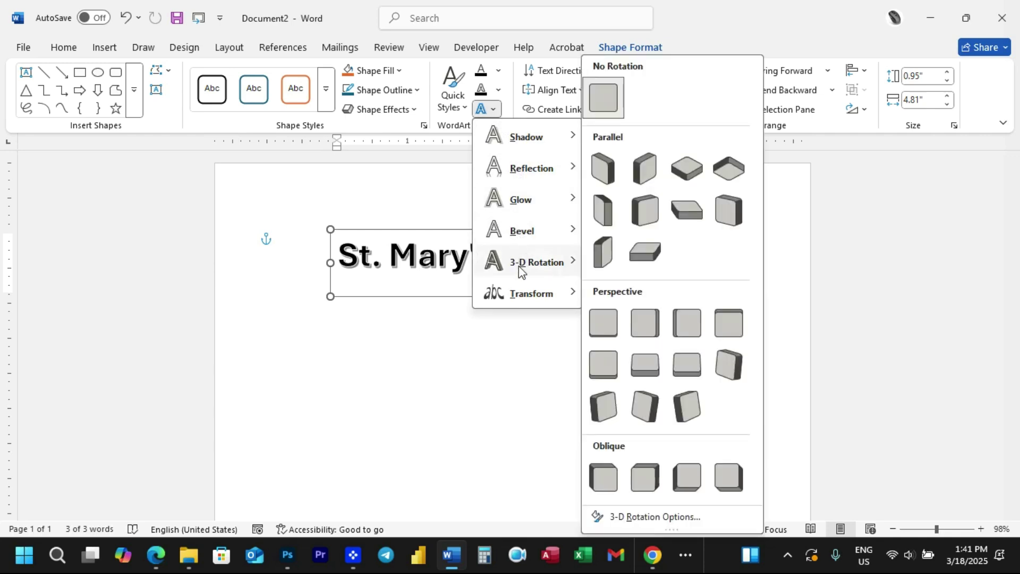
mouse_move(519, 297)
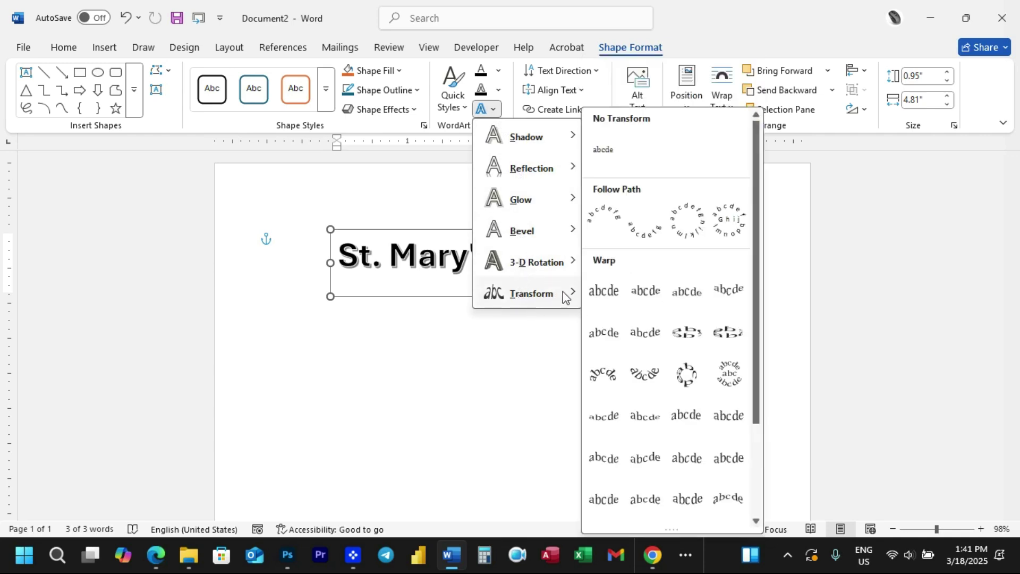
click(605, 221)
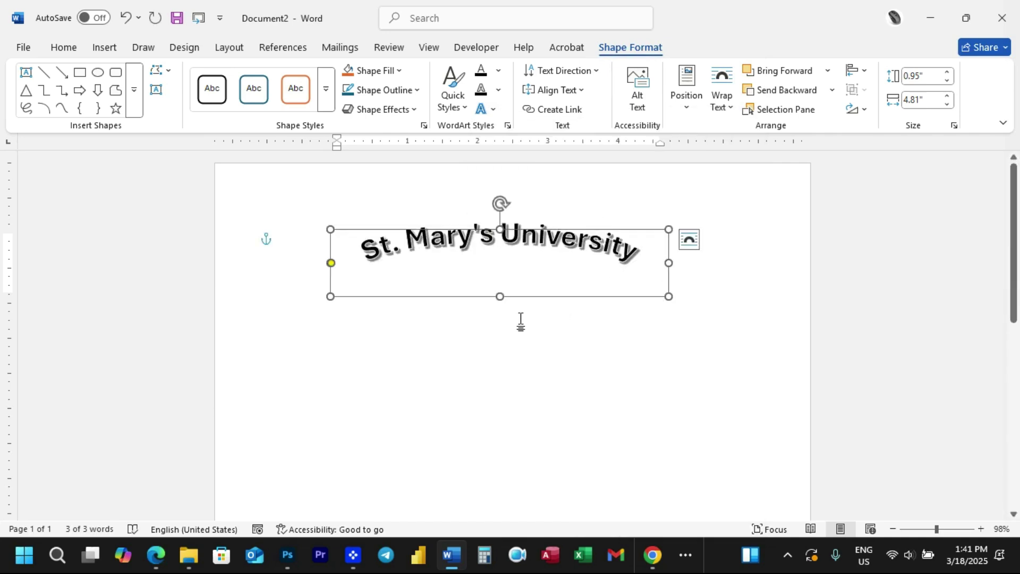
drag(500, 296, 481, 369)
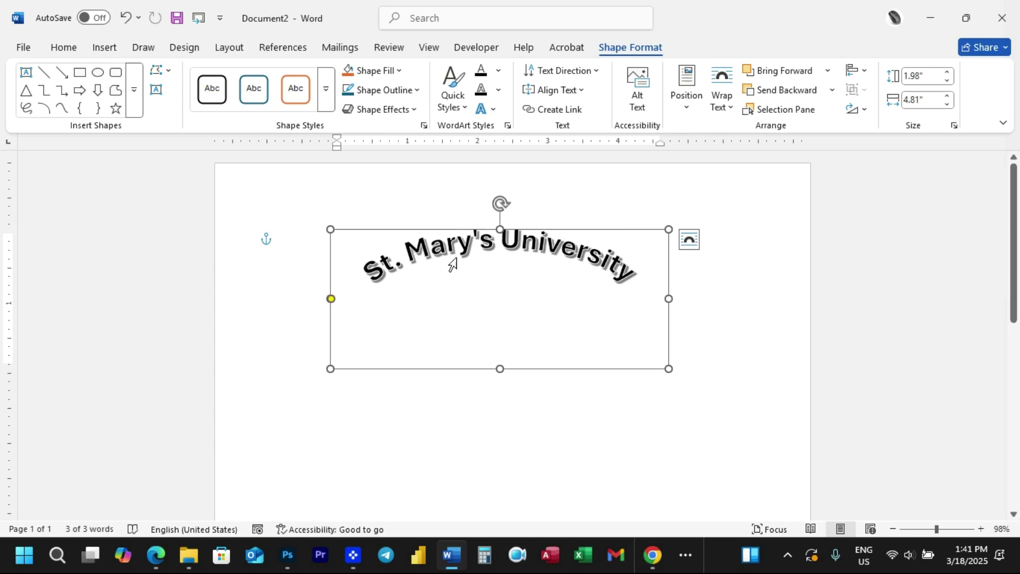
Step: Set the font size of the whole "St. Mary's University" title to 48
triple_click(483, 293)
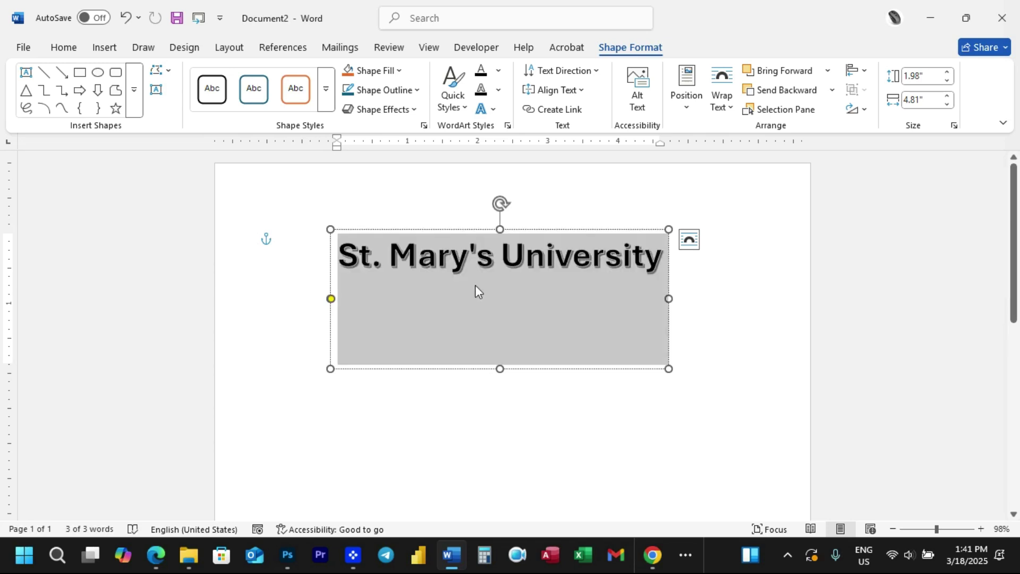
click(78, 49)
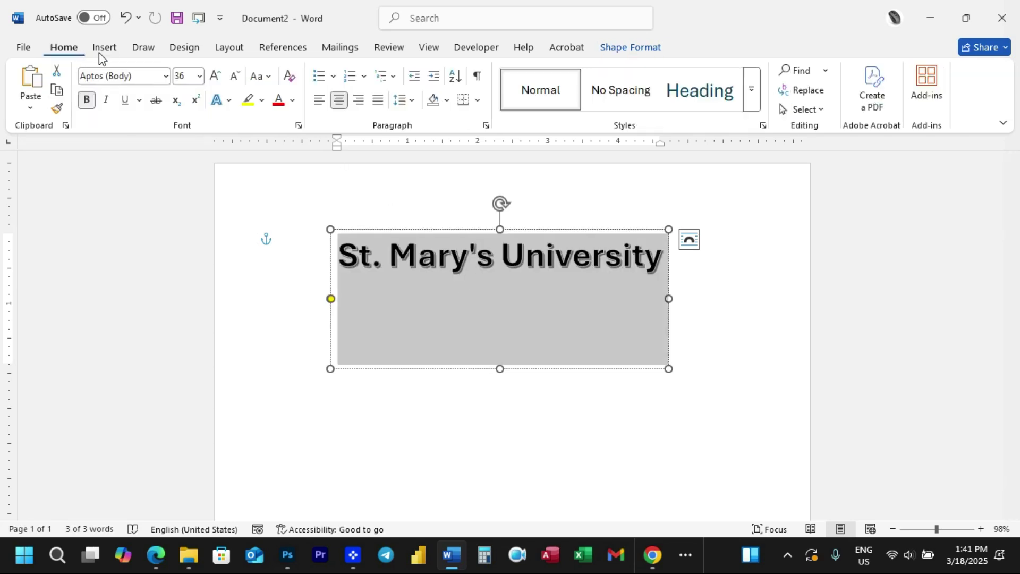
click(216, 77)
click(215, 77)
click(235, 77)
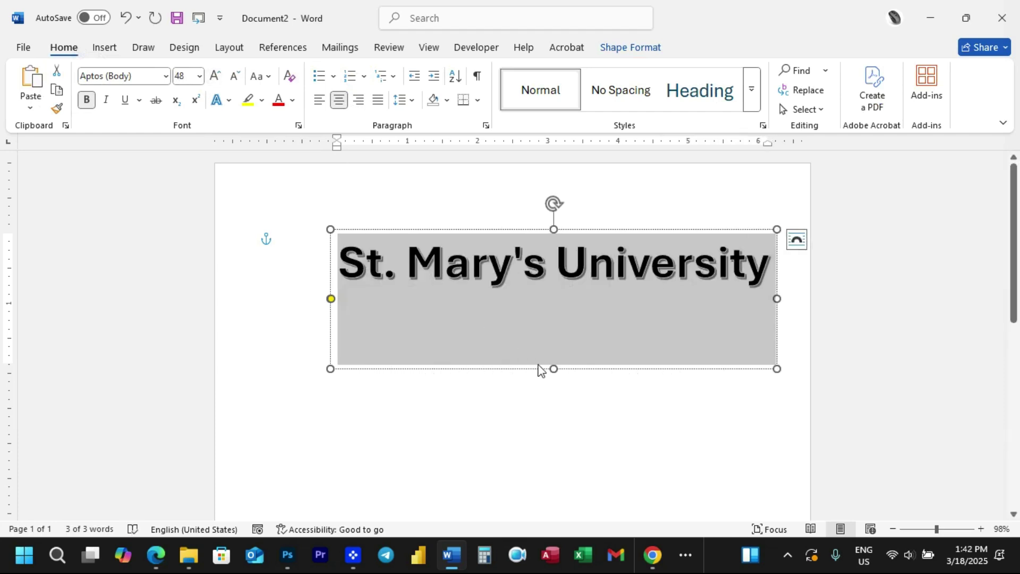
click(537, 410)
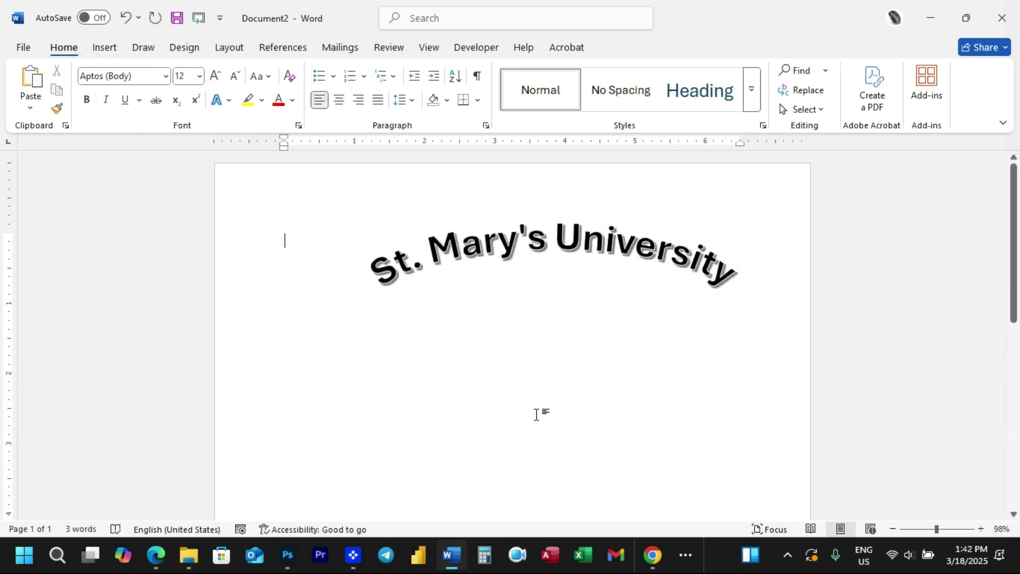
Step: Reposition the arched title so it sits horizontally centred near the page's upper edge
click(536, 287)
drag(538, 370, 506, 368)
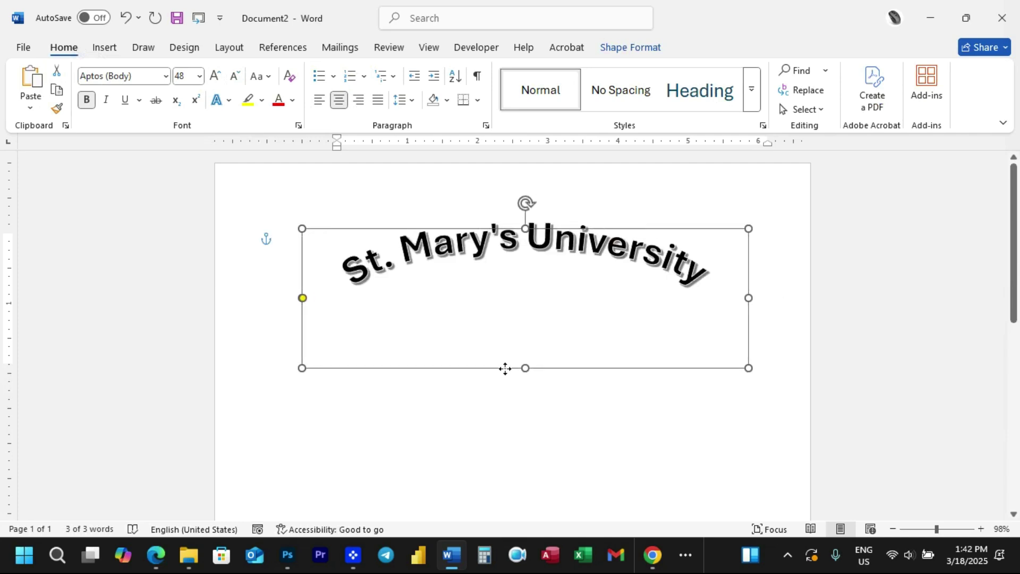
click(305, 182)
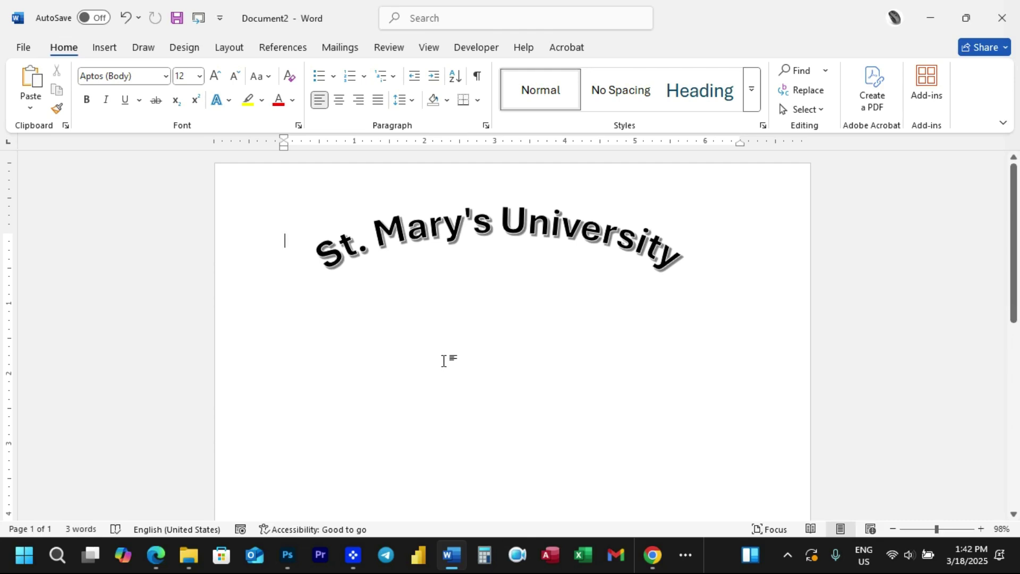
Step: Insert the logo picture 686qyj8b.png from the Downloads folder on this device
click(96, 56)
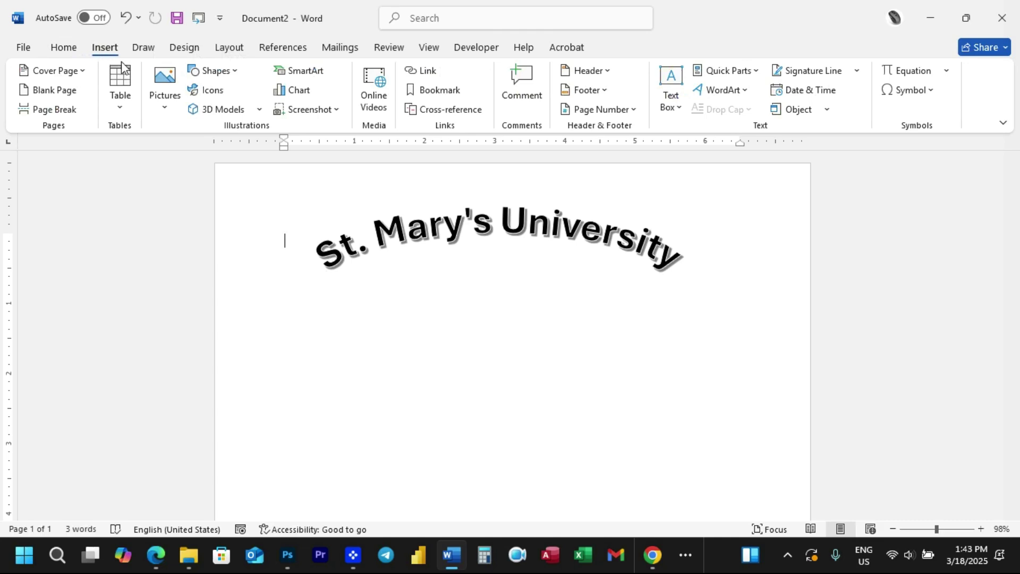
click(169, 108)
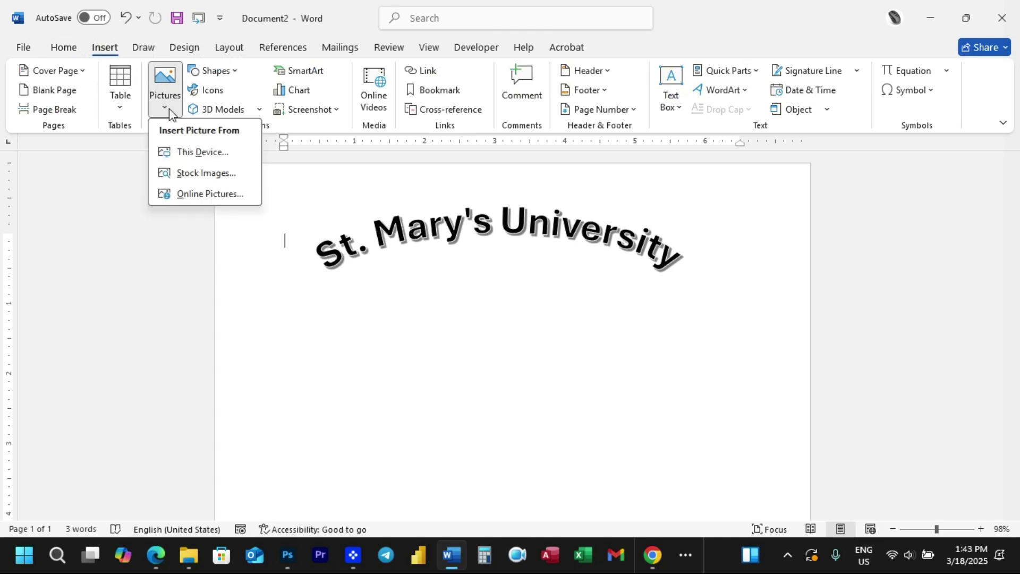
click(196, 154)
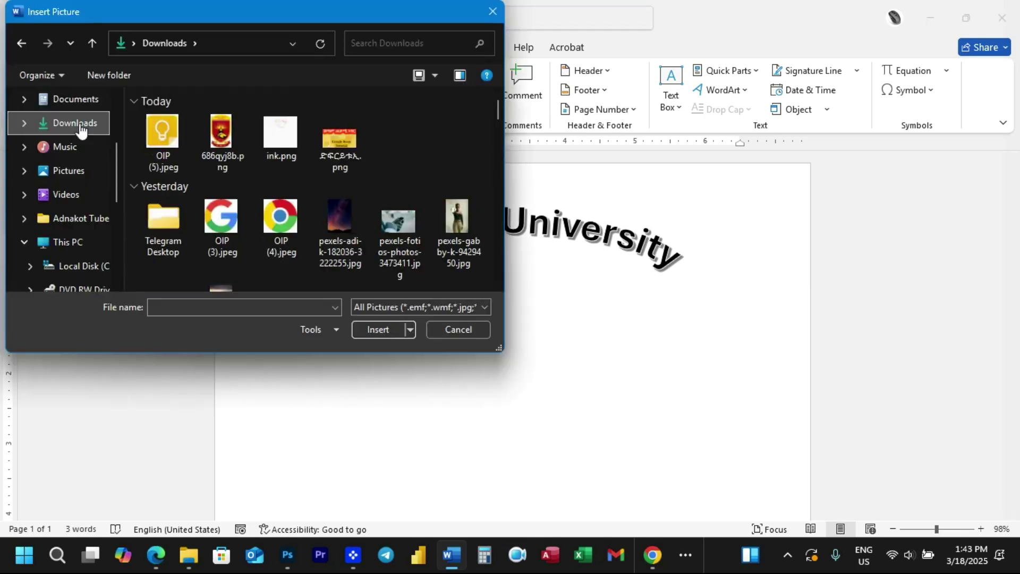
click(235, 143)
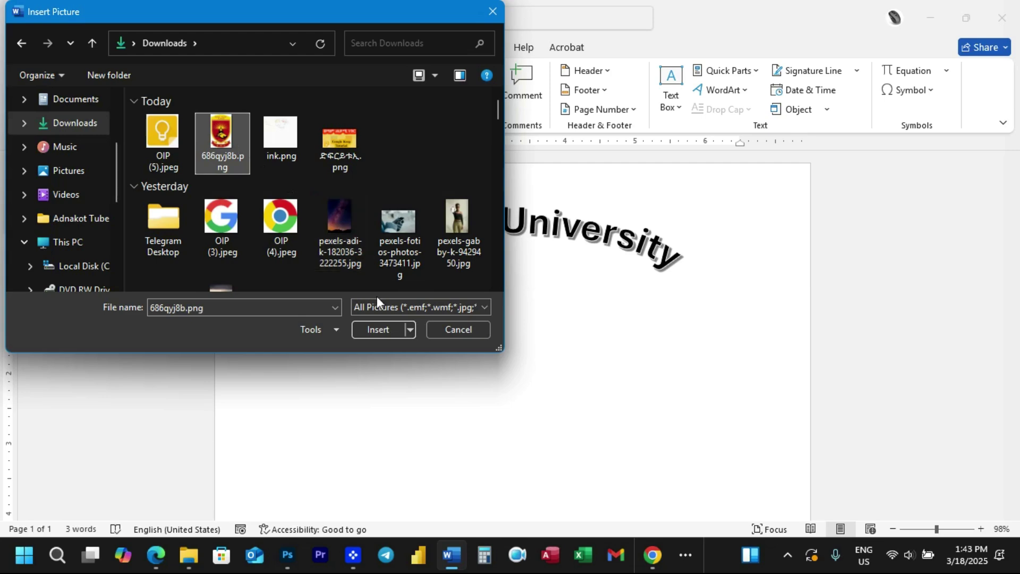
click(375, 329)
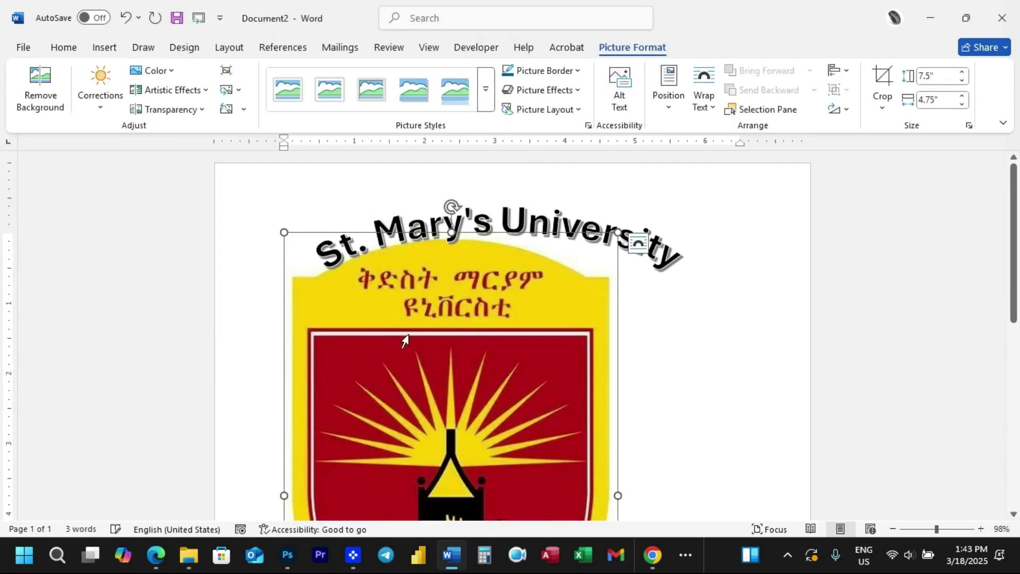
Step: Set the logo picture's text wrapping to In Front of Text
drag(936, 529, 928, 529)
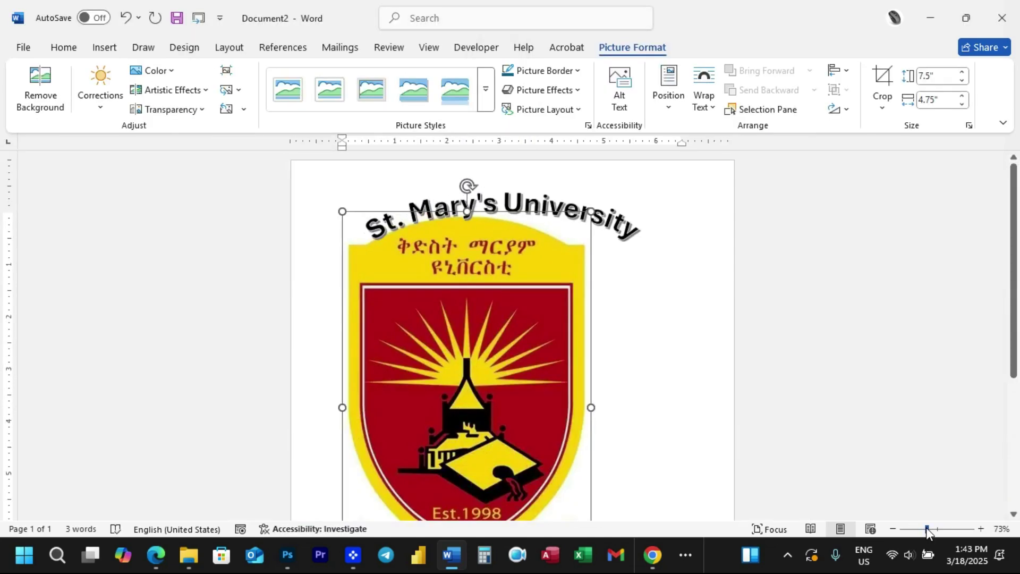
drag(508, 332, 485, 333)
click(612, 226)
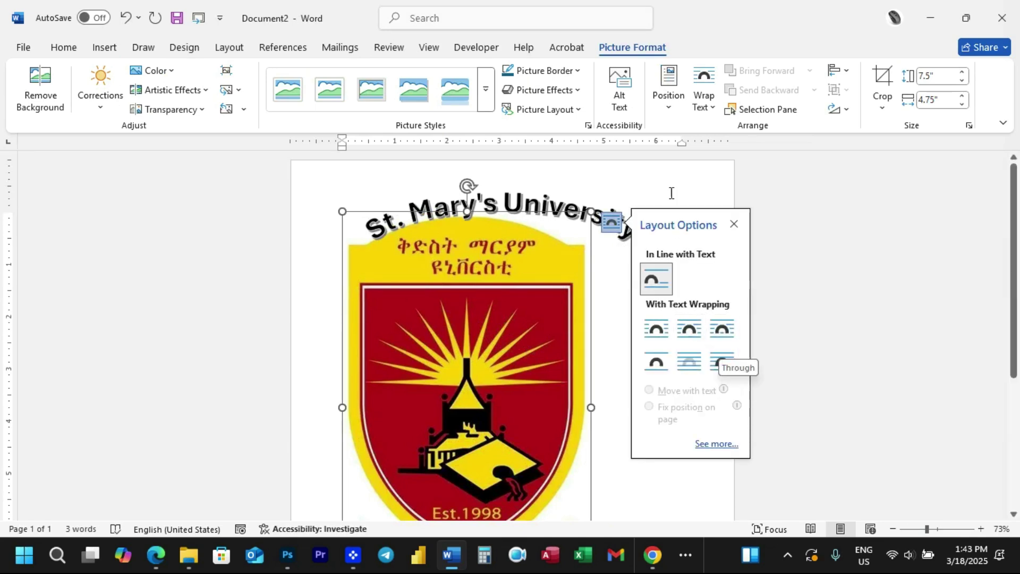
click(710, 109)
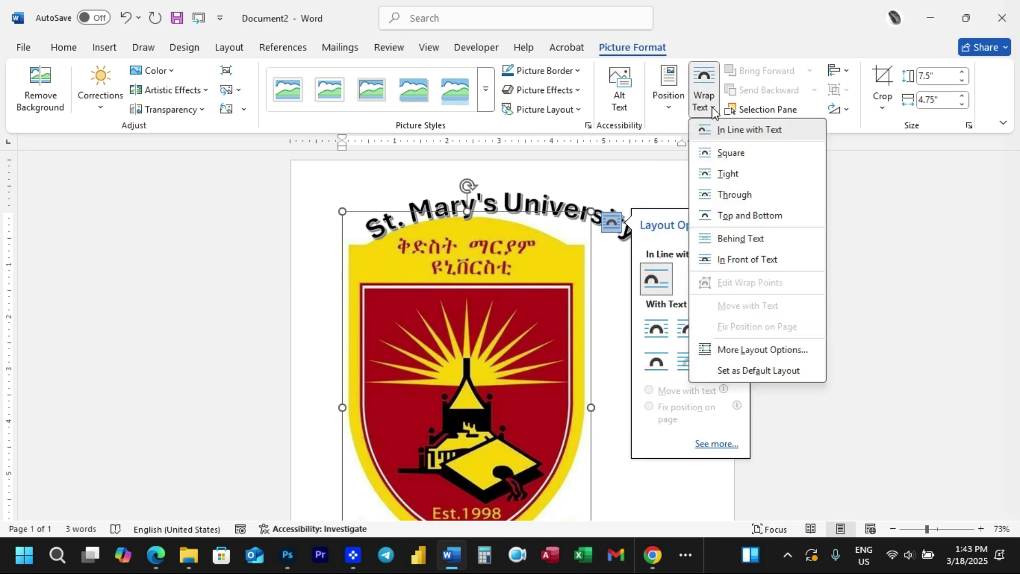
click(735, 260)
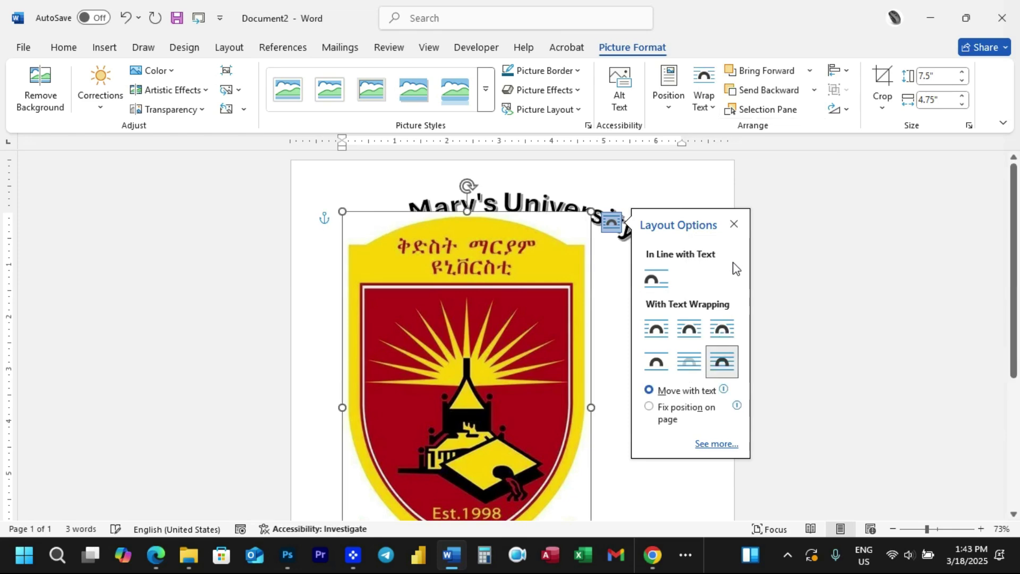
click(760, 311)
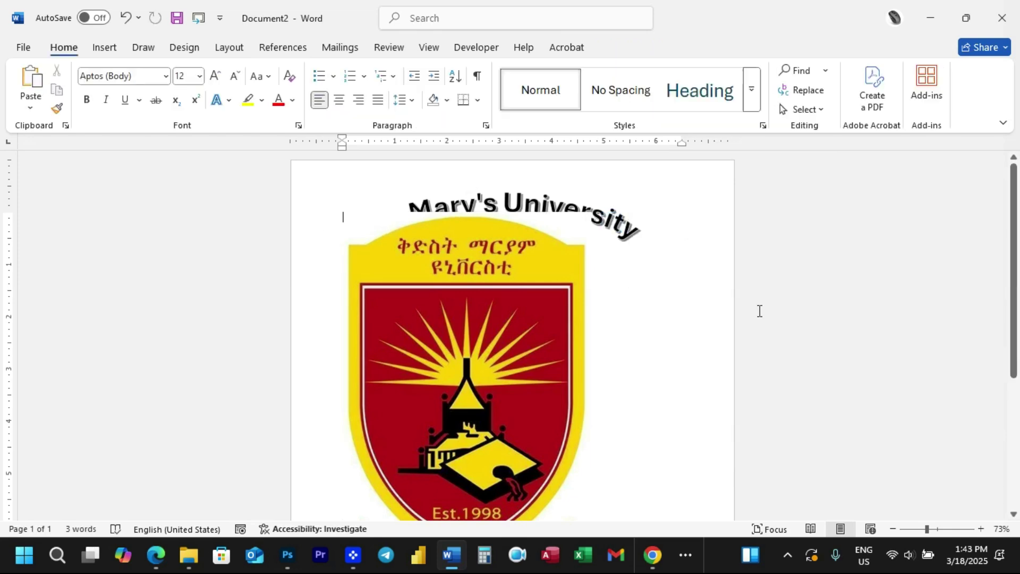
Step: Shrink the logo proportionally to a little over half its size and place it centred directly beneath the arched title
drag(499, 303, 550, 348)
scroll(525, 319, down, 3)
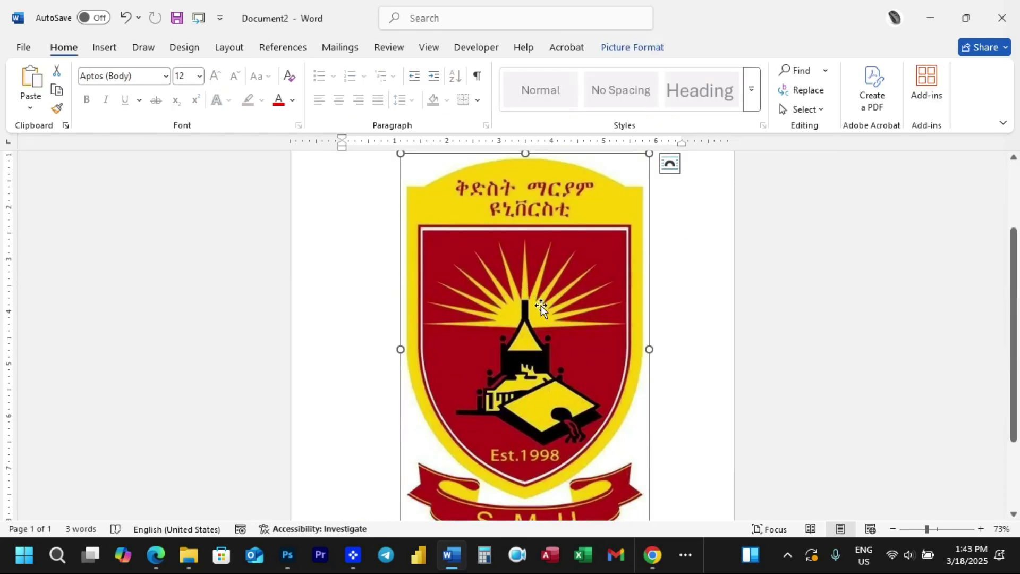
scroll(543, 295, down, 3)
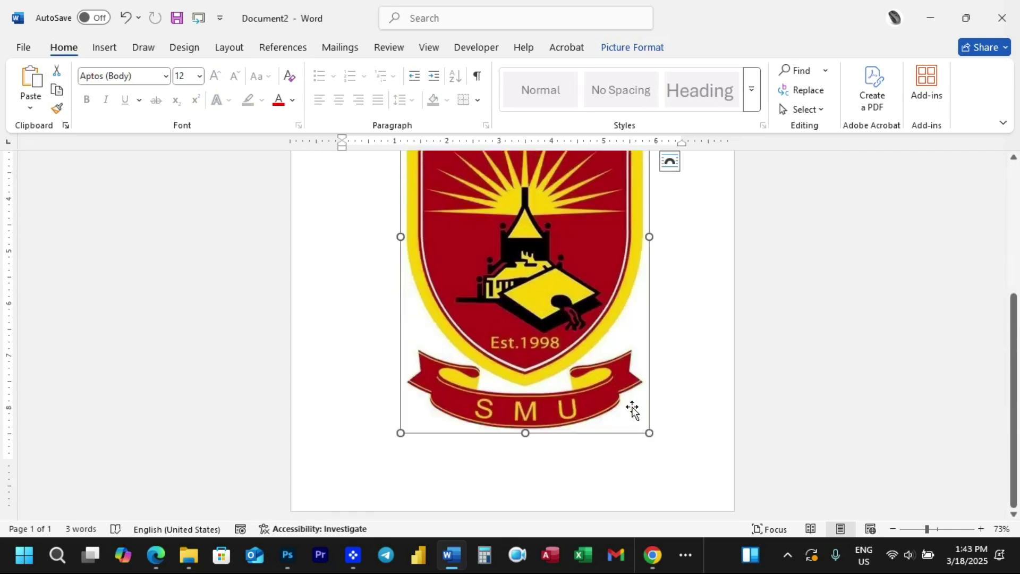
drag(649, 433, 544, 223)
scroll(545, 223, up, 5)
drag(534, 291, 566, 263)
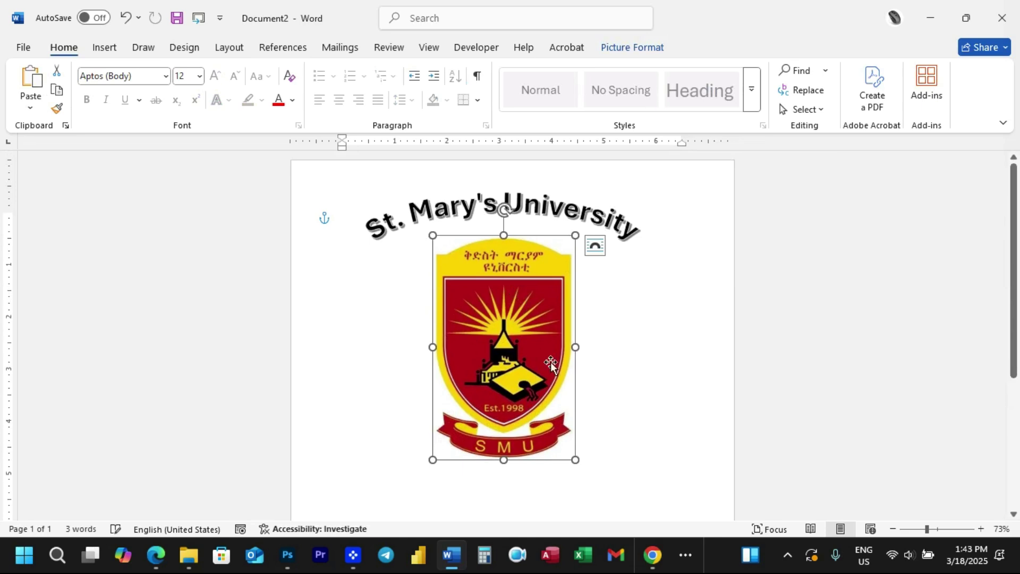
Step: Shrink the logo to about 1.92 by 1.21 inches and place it beneath the arched title
drag(575, 458, 496, 337)
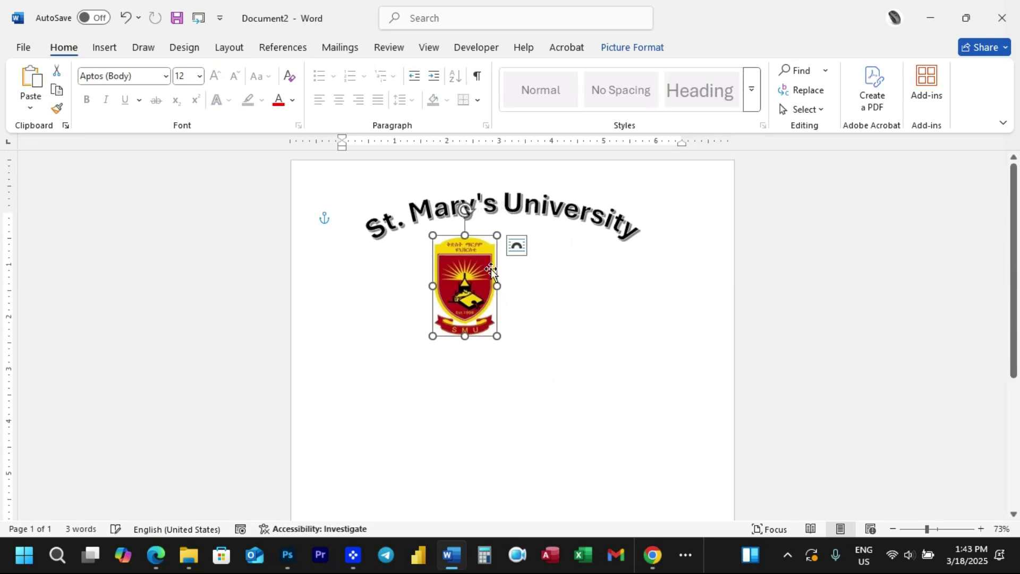
click(593, 382)
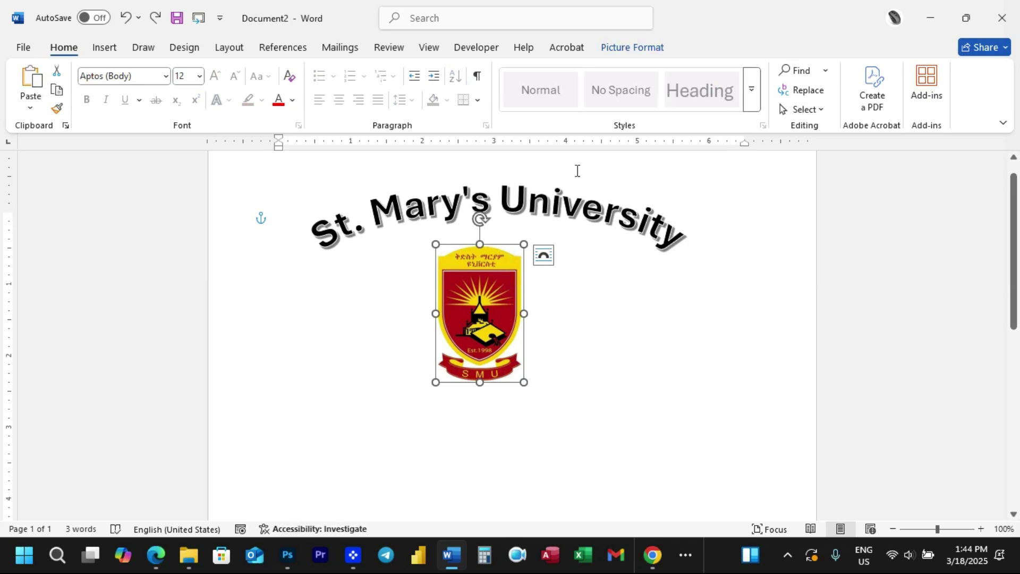
Step: Try cropping the logo to an oval shape, and undo the crop
click(633, 48)
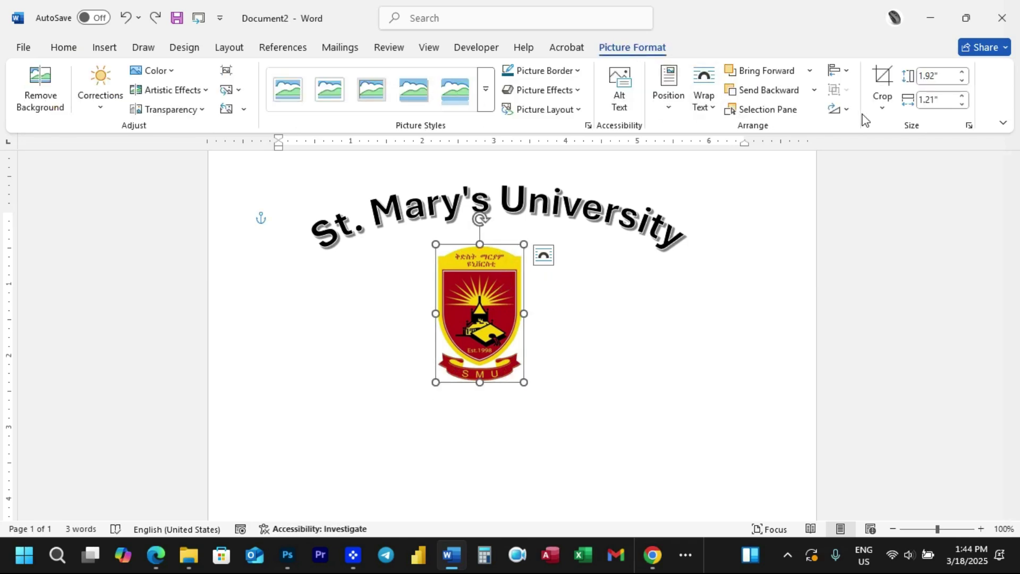
click(883, 108)
mouse_move(902, 176)
mouse_move(907, 155)
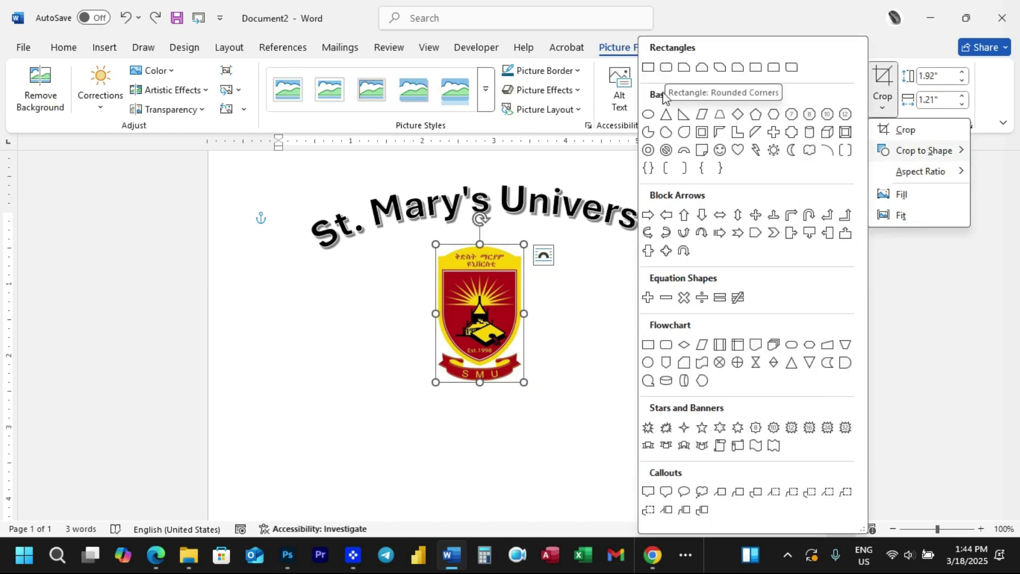
click(648, 114)
click(610, 459)
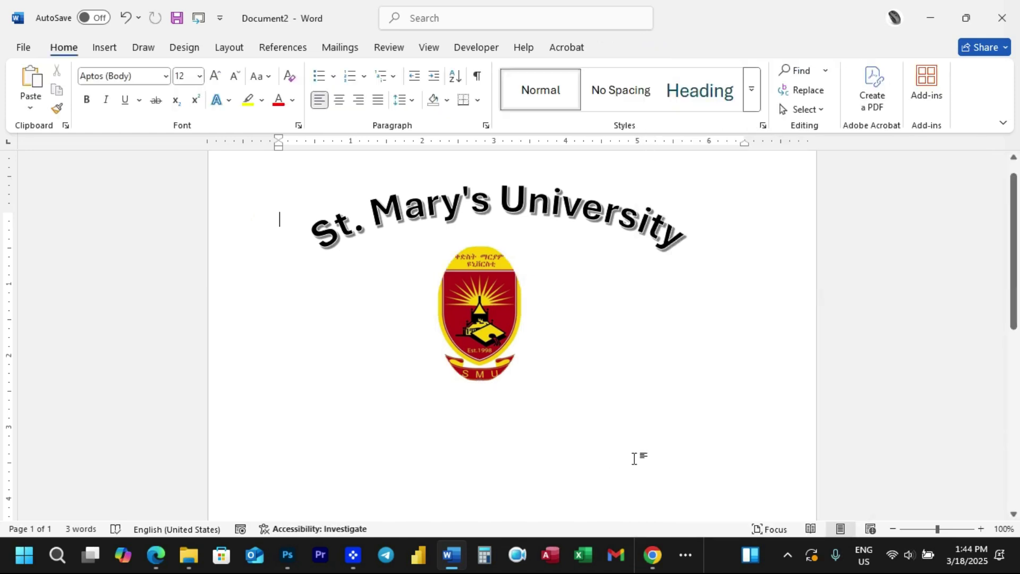
key(ctrl+z)
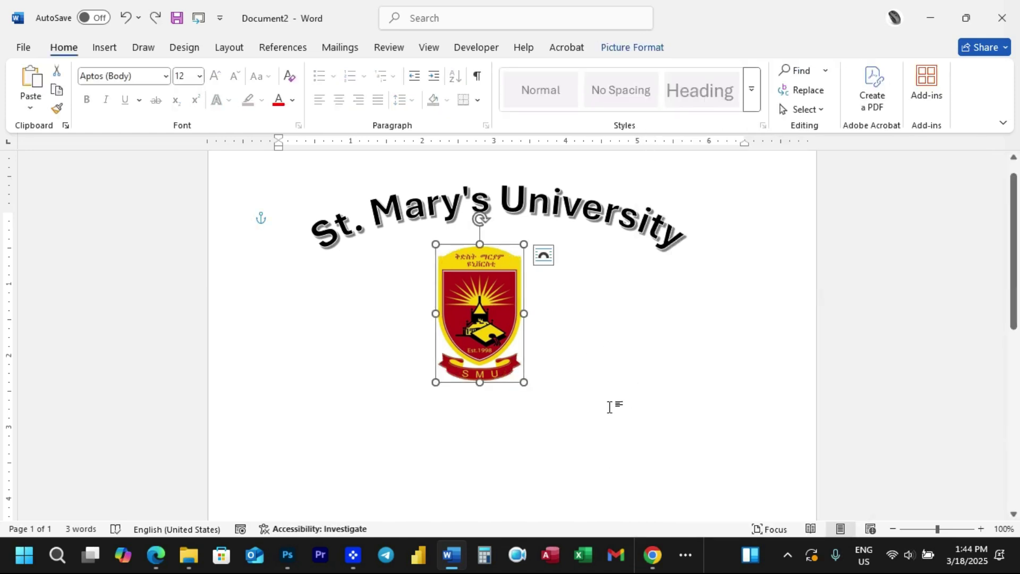
click(536, 371)
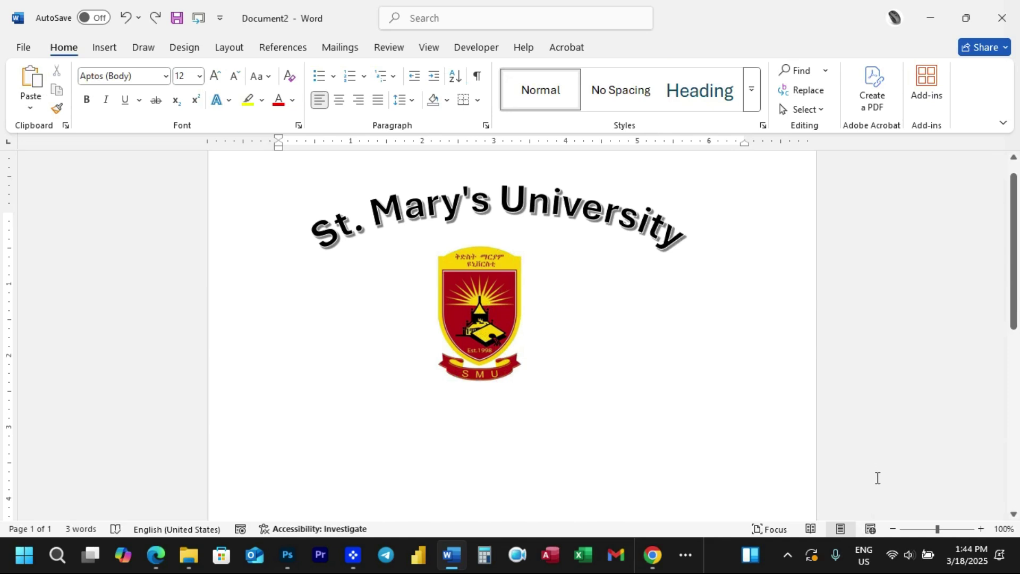
Step: Make the arched title's box taller to deepen the curve, and recentre the title and logo on the page
click(935, 531)
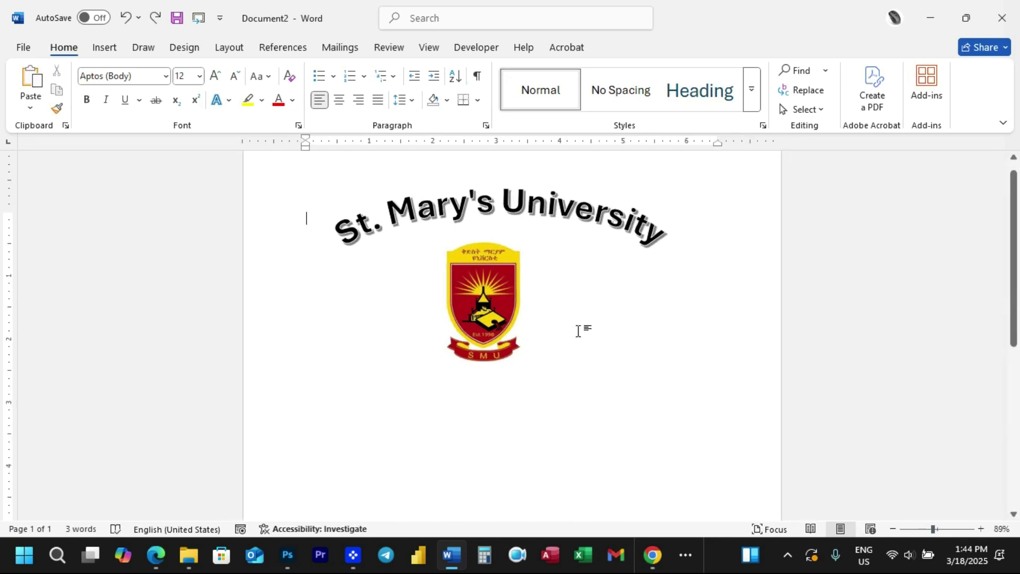
triple_click(538, 234)
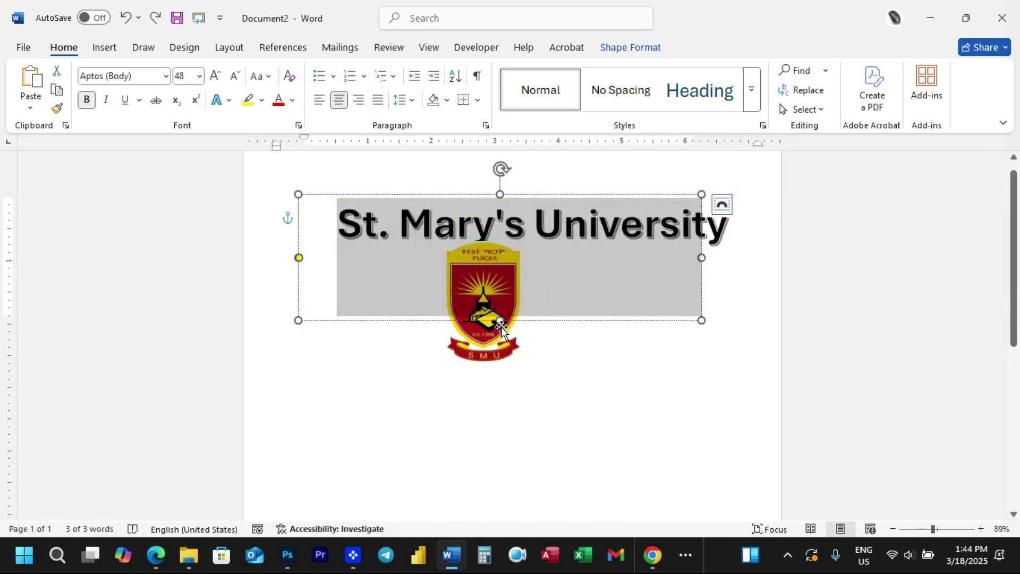
drag(500, 321, 497, 412)
scroll(595, 337, down, 2)
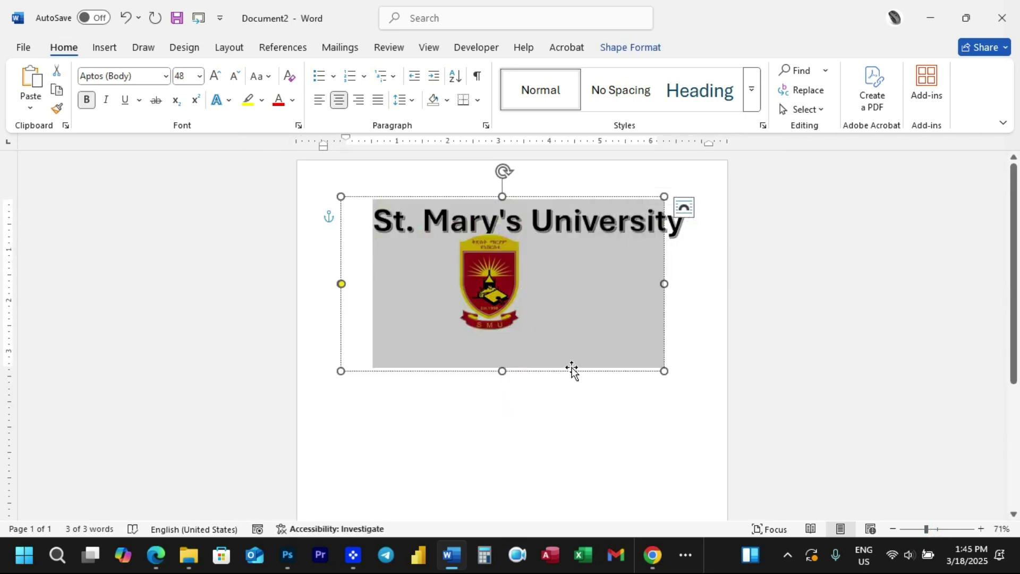
drag(573, 370, 576, 369)
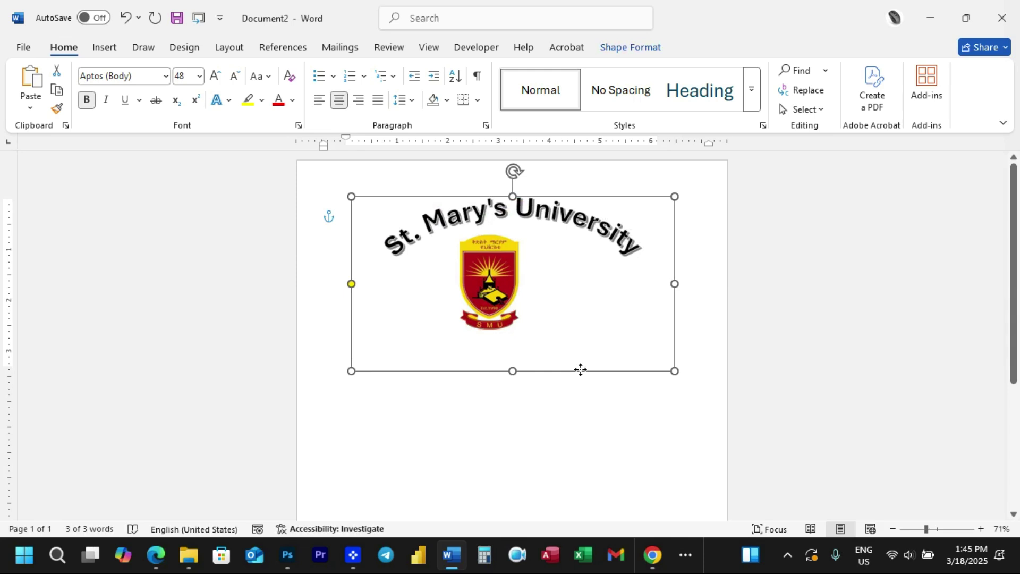
click(580, 370)
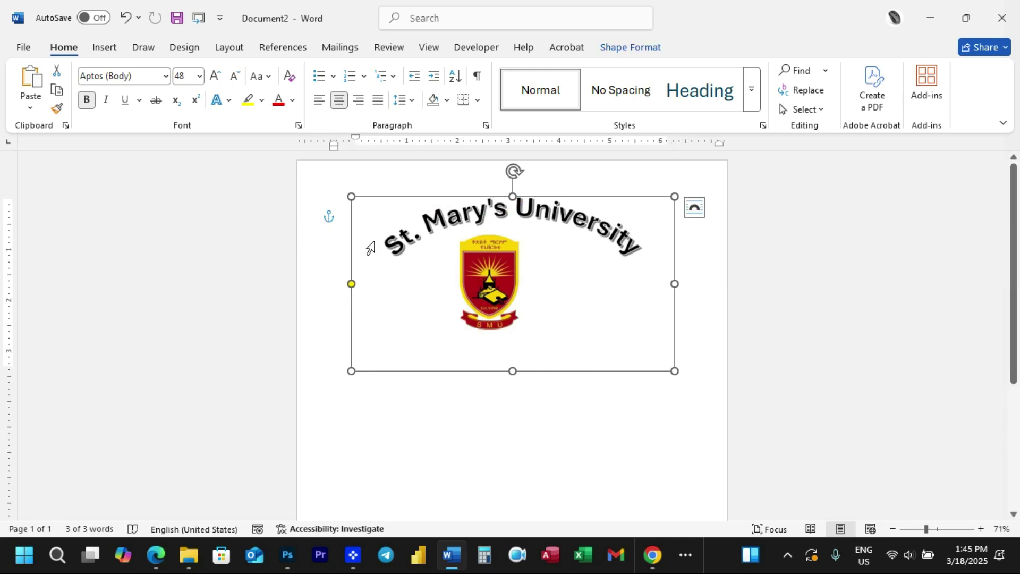
click(515, 383)
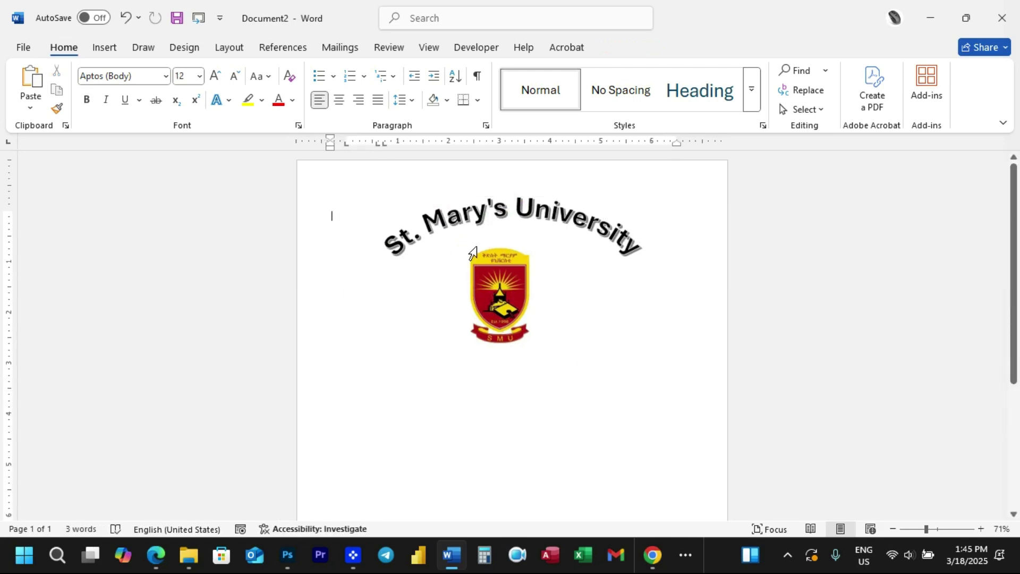
Step: Insert a Simple Text Box and place it beneath the logo
scroll(497, 385, down, 1)
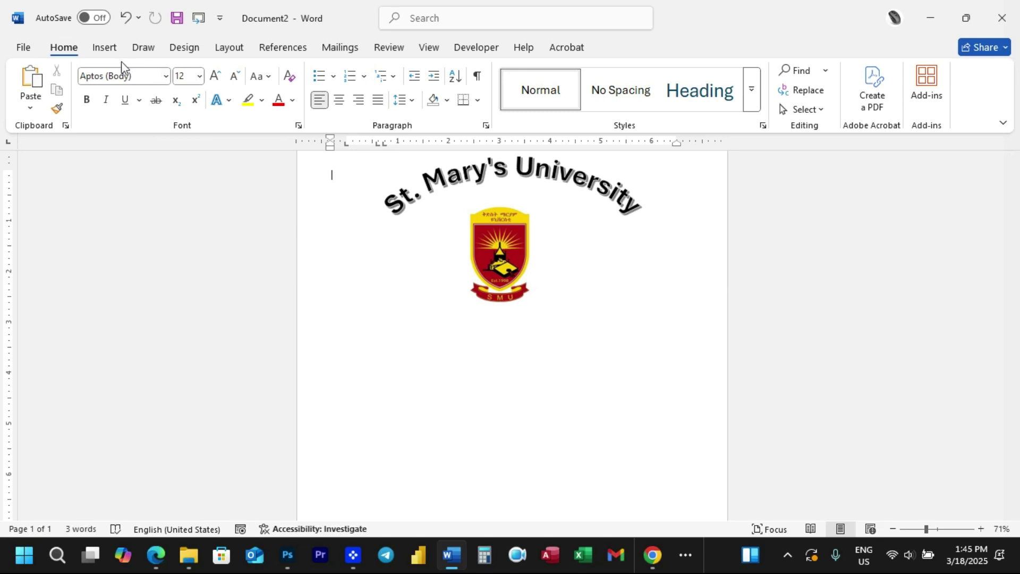
click(105, 48)
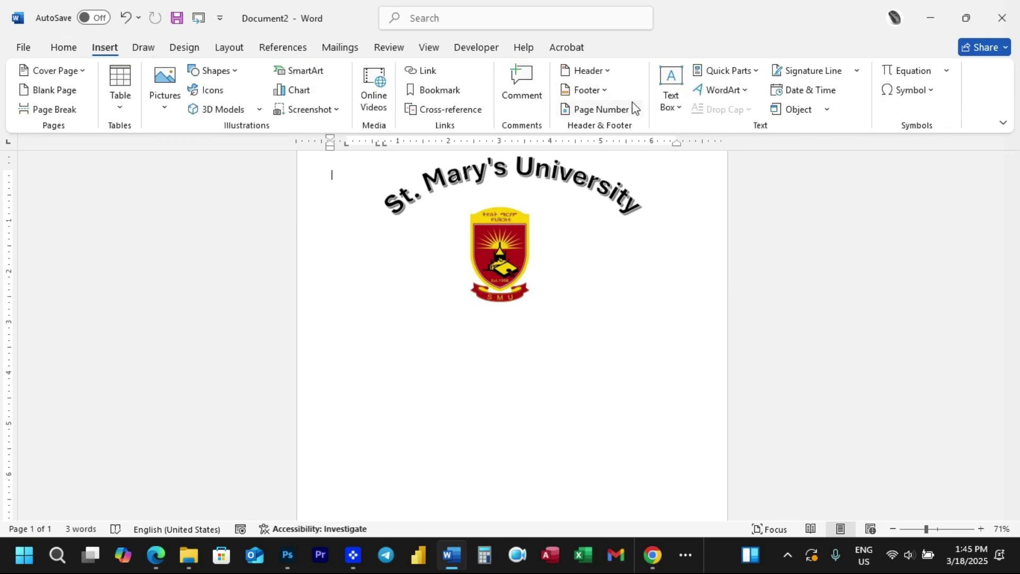
click(677, 108)
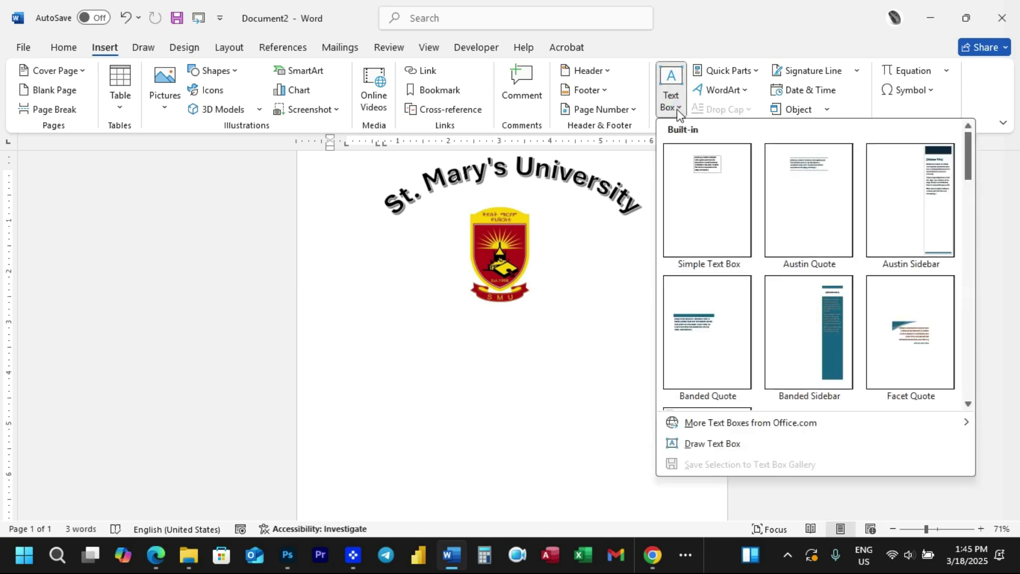
click(699, 188)
drag(559, 263, 542, 412)
Step: Replace the text box's placeholder text with "Accounting and Finance"
click(524, 394)
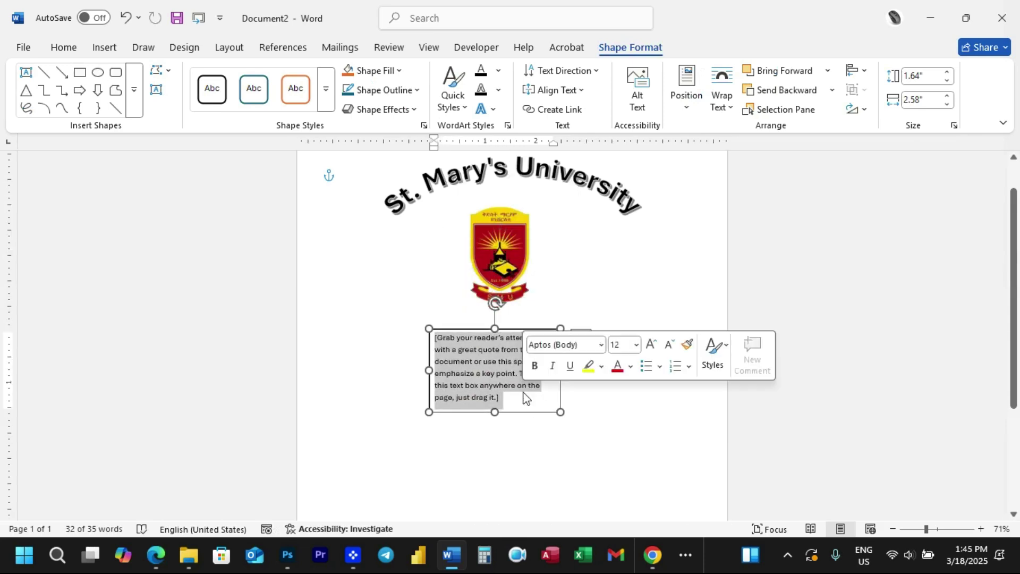
text(jhgjffghf)
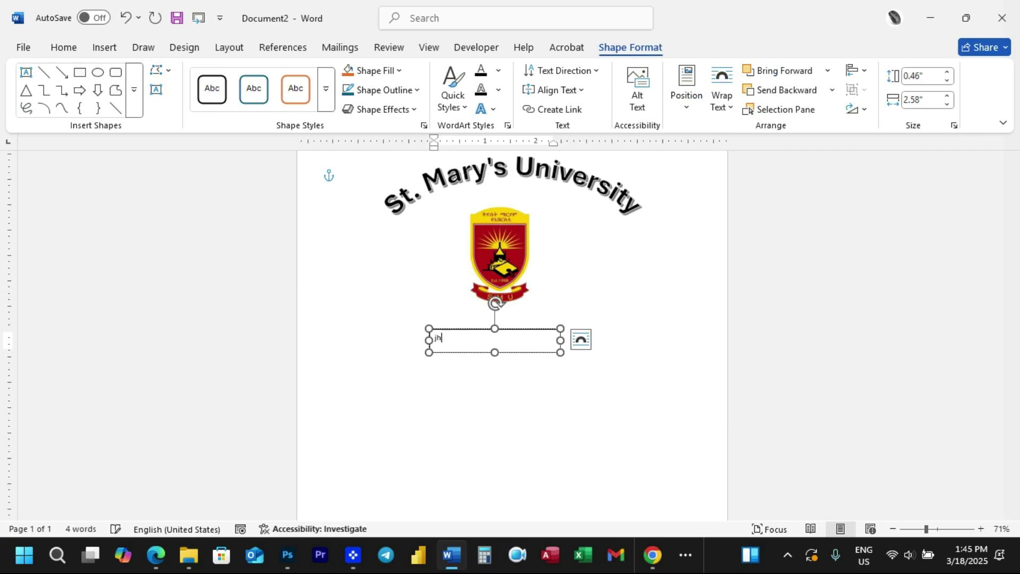
key(BackSpace)
key(BackSpace)
text(Accounting and Finance)
click(542, 377)
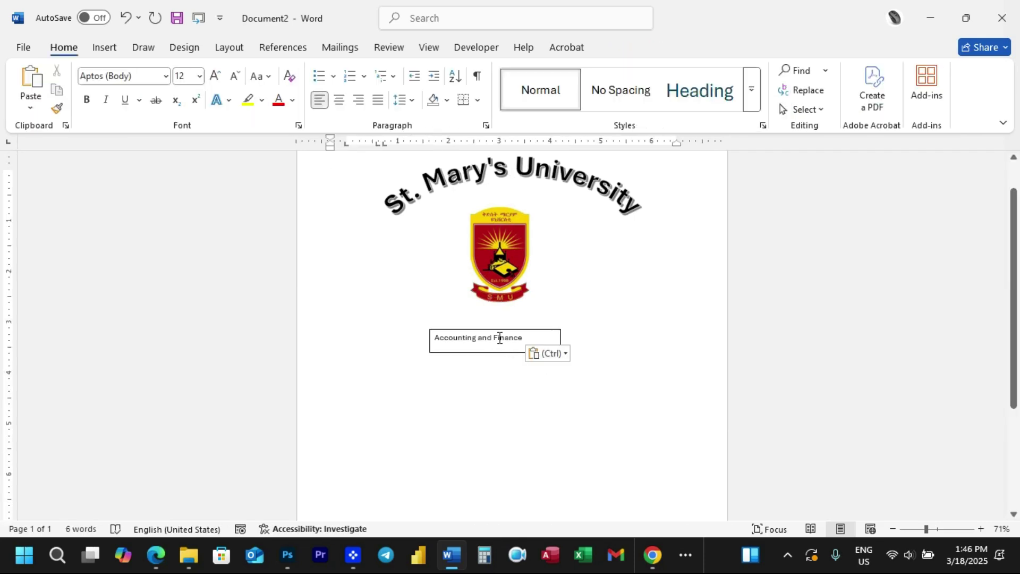
Step: Make the Accounting and Finance text bold and enlarge it to 48 pt
click(500, 338)
triple_click(498, 337)
key(ctrl+b)
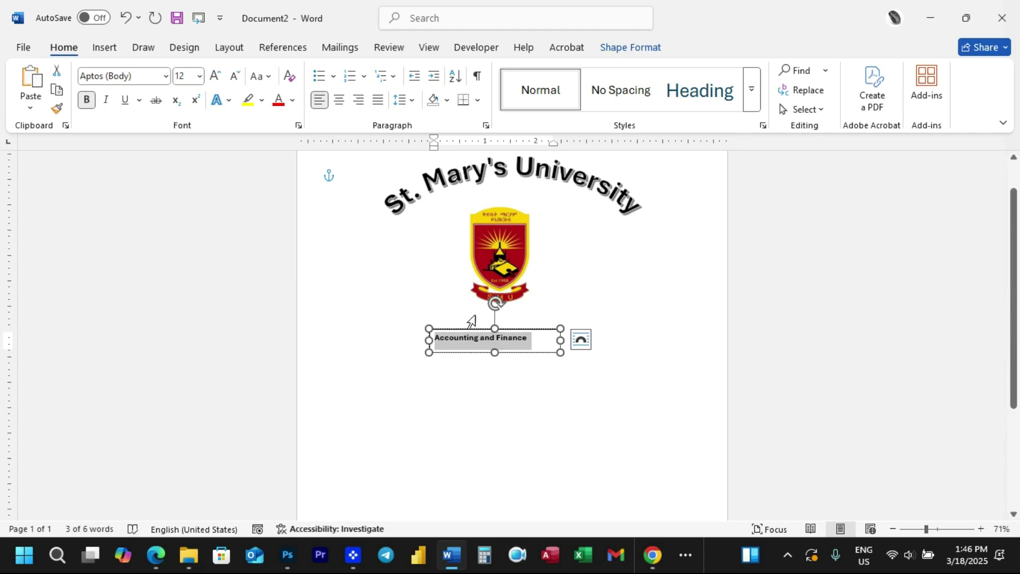
click(215, 76)
click(216, 76)
click(216, 77)
click(216, 76)
click(216, 76)
click(215, 76)
click(215, 76)
click(216, 76)
click(216, 76)
click(216, 76)
Step: Widen the text box on both sides so that Accounting and Finance fits on one line
drag(561, 430, 740, 374)
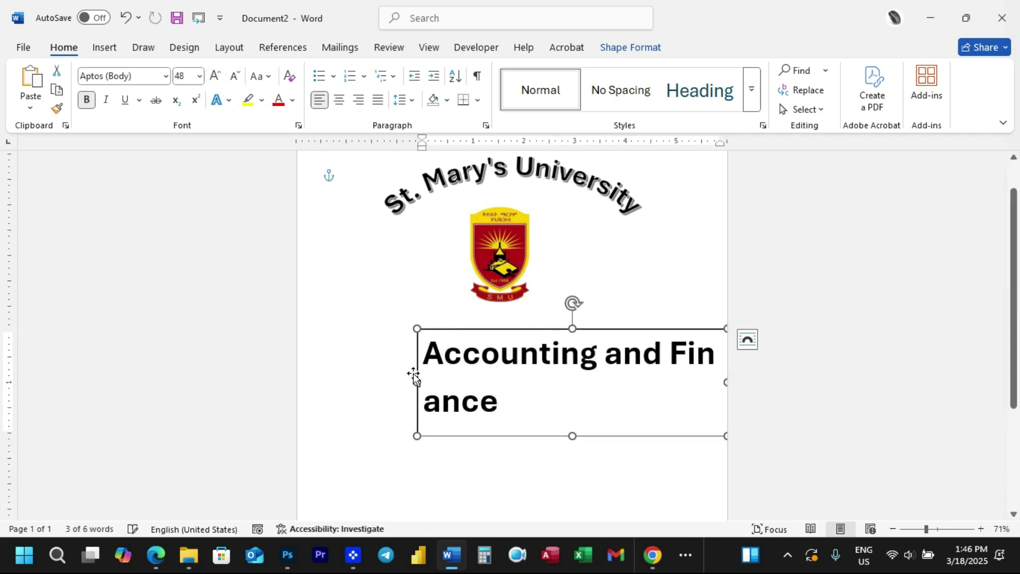
drag(412, 381, 324, 374)
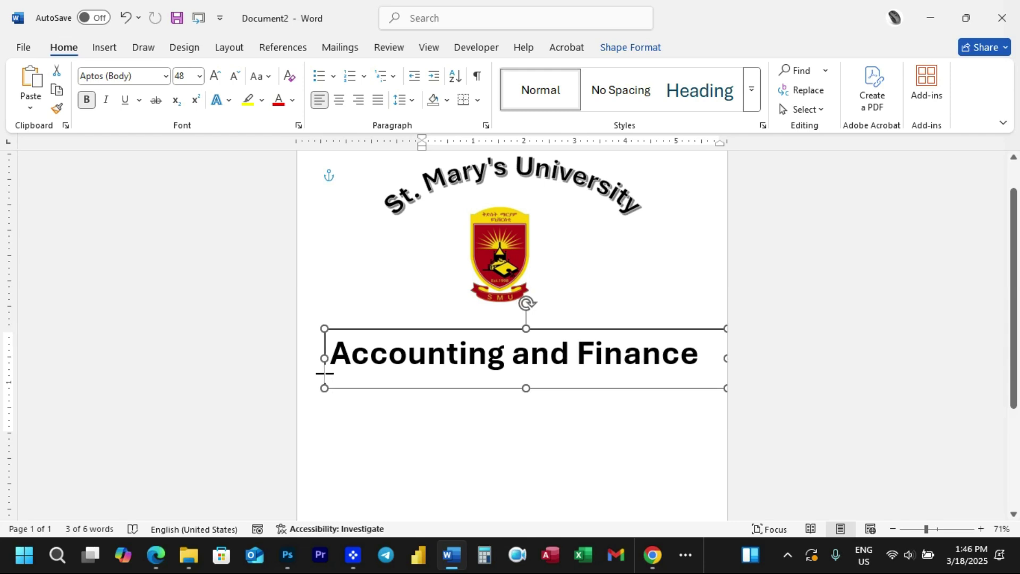
click(588, 423)
Step: Reduce the Accounting and Finance text to 36 pt and fit its box to about 0.9 by 6.31 inches beneath the logo
click(567, 381)
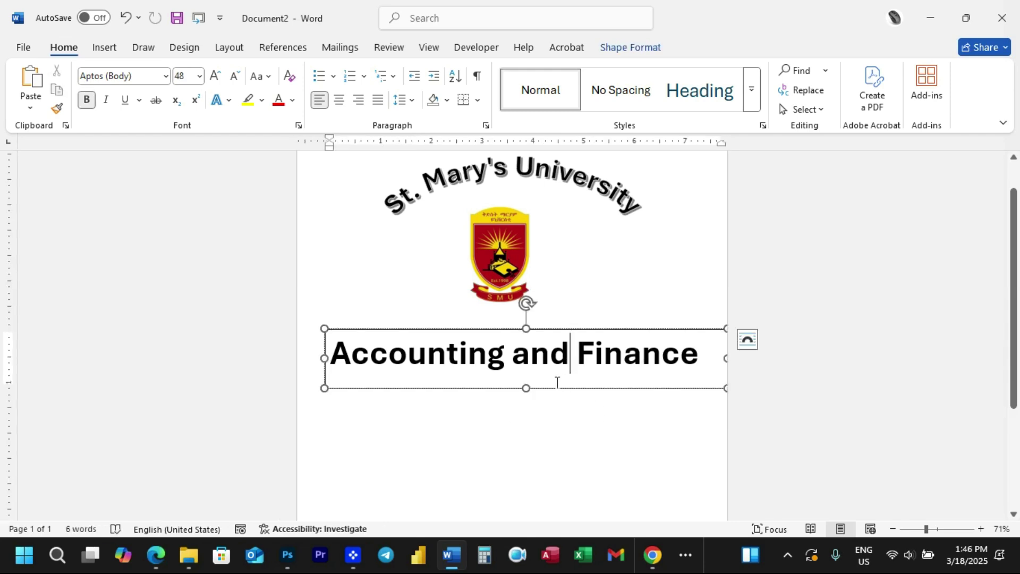
scroll(556, 383, up, 1)
triple_click(556, 382)
click(239, 81)
drag(588, 410, 615, 414)
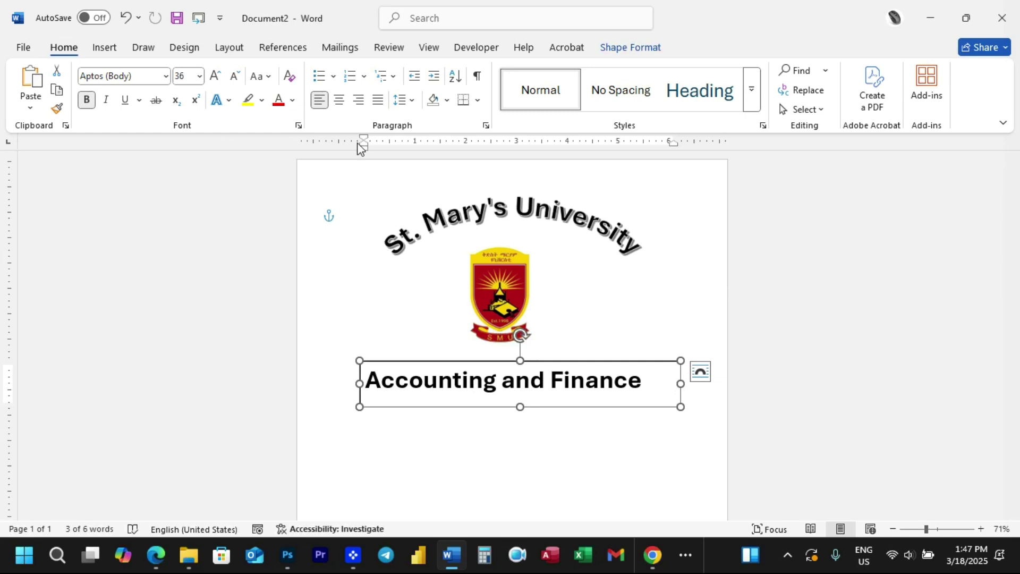
Step: Centre the Accounting and Finance text horizontally within its box
click(347, 104)
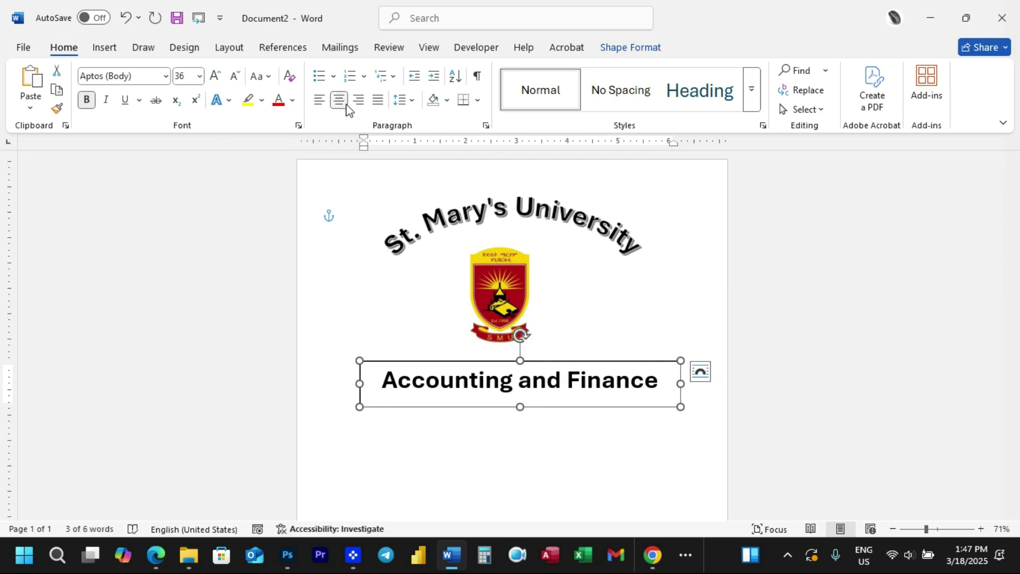
click(465, 431)
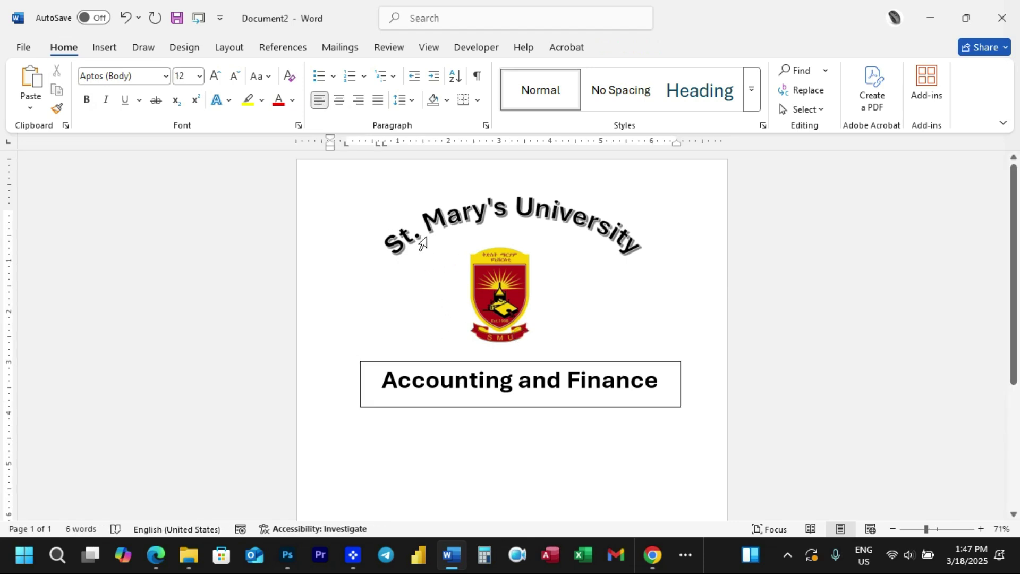
Step: Change the arched St. Mary's University title to uppercase
double_click(534, 207)
triple_click(577, 221)
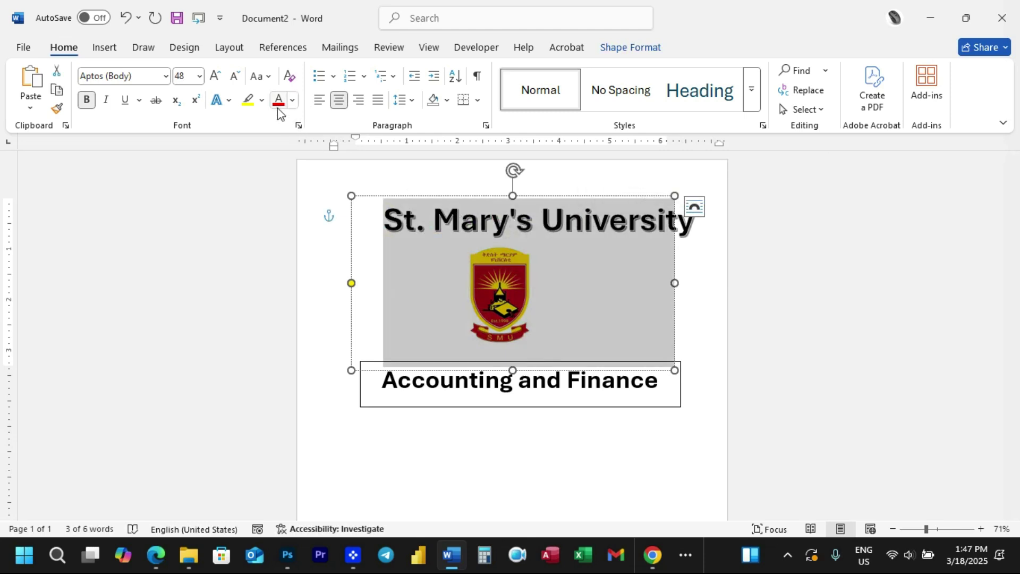
click(263, 78)
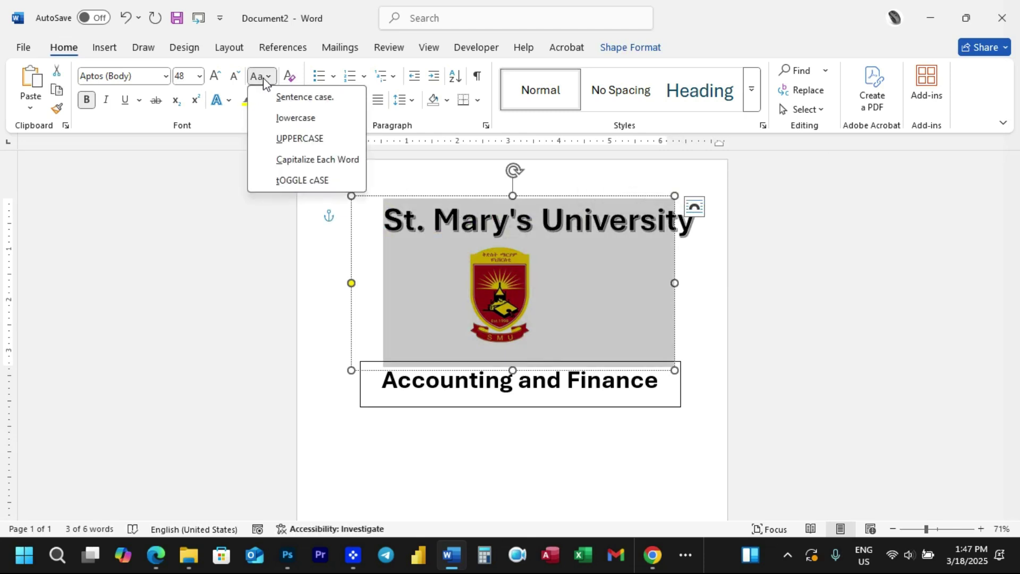
click(285, 140)
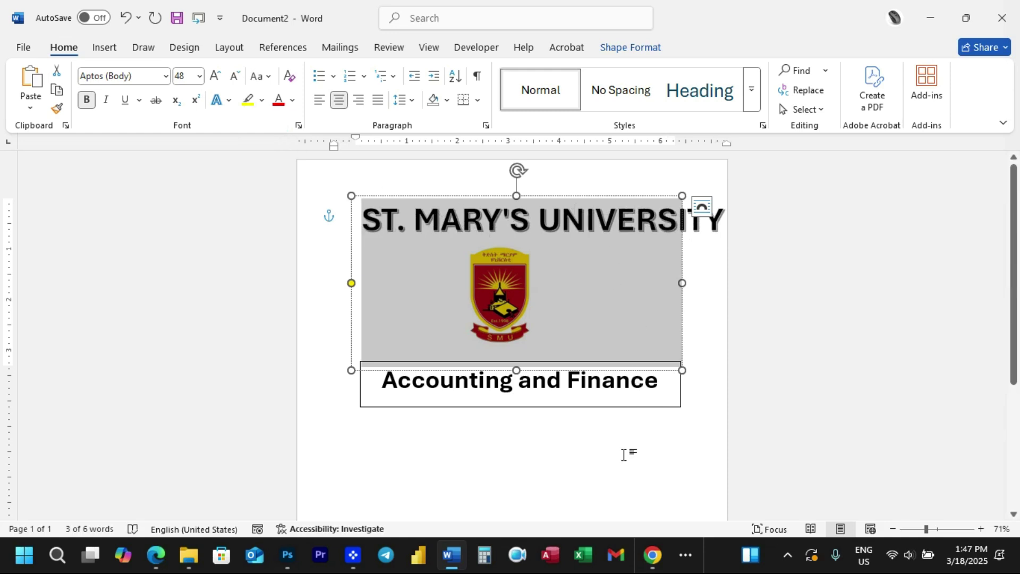
click(624, 449)
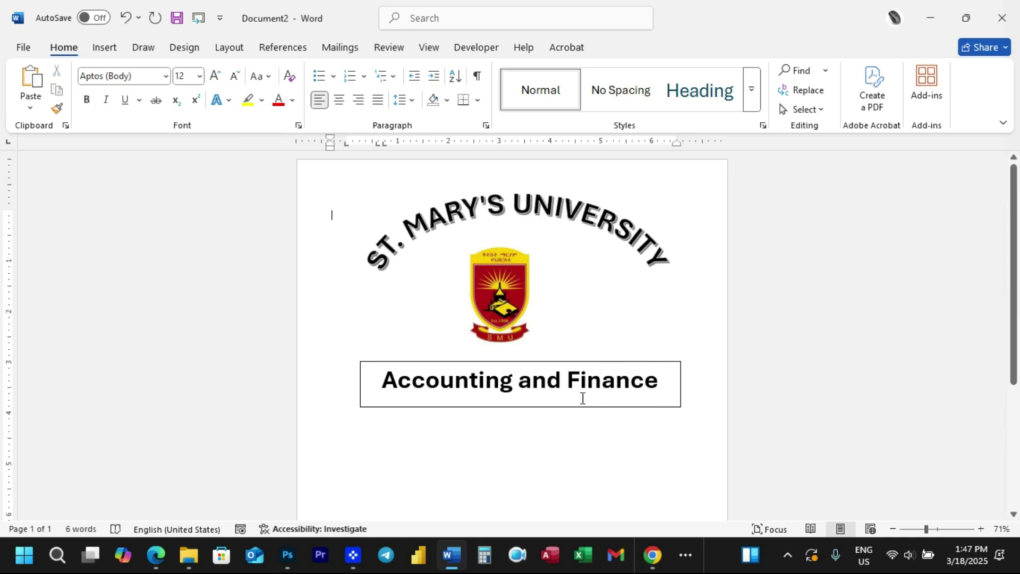
Step: Remove the fill and the outline from the Accounting and Finance text box
click(502, 401)
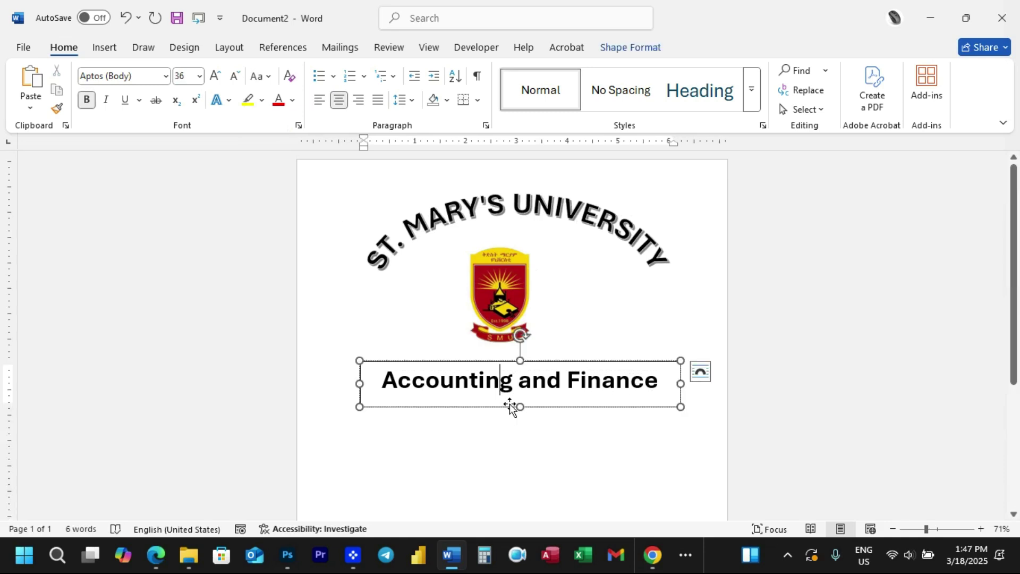
click(480, 448)
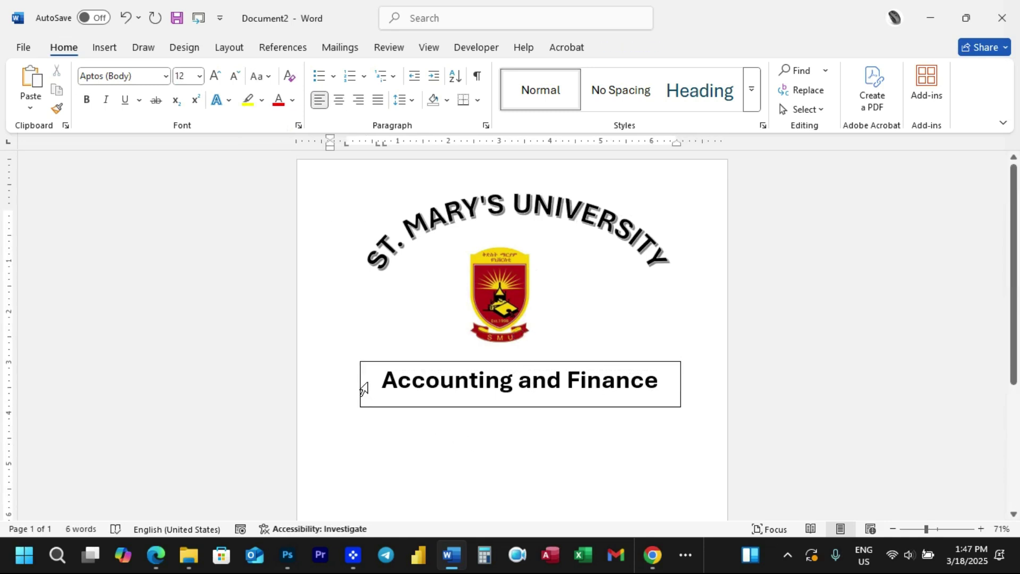
click(513, 378)
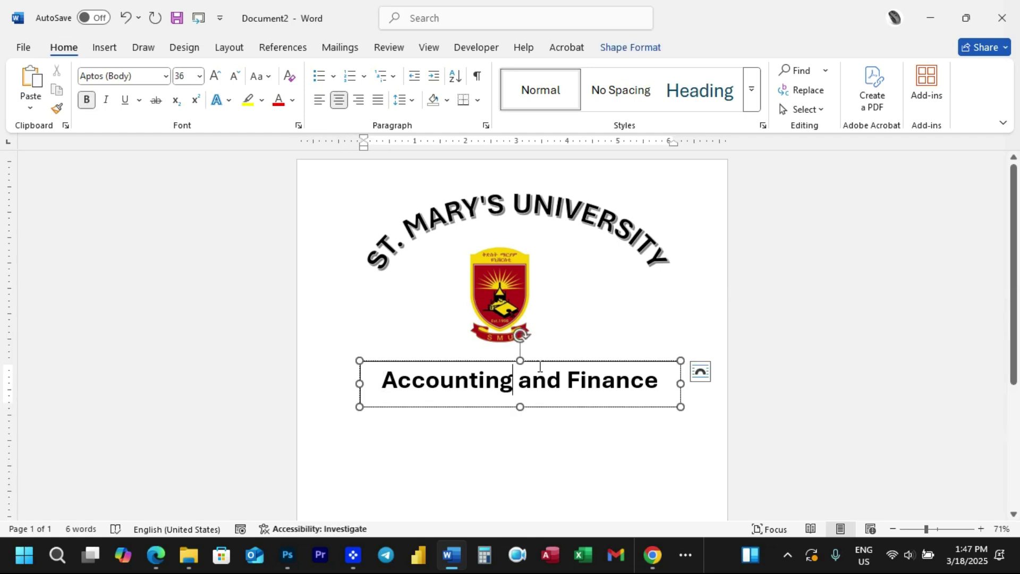
click(552, 361)
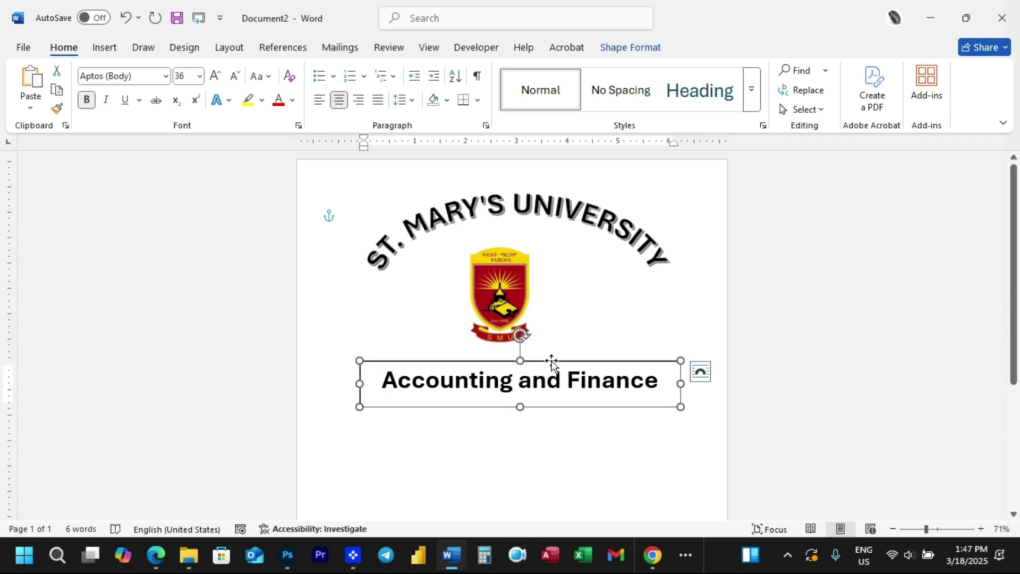
click(631, 46)
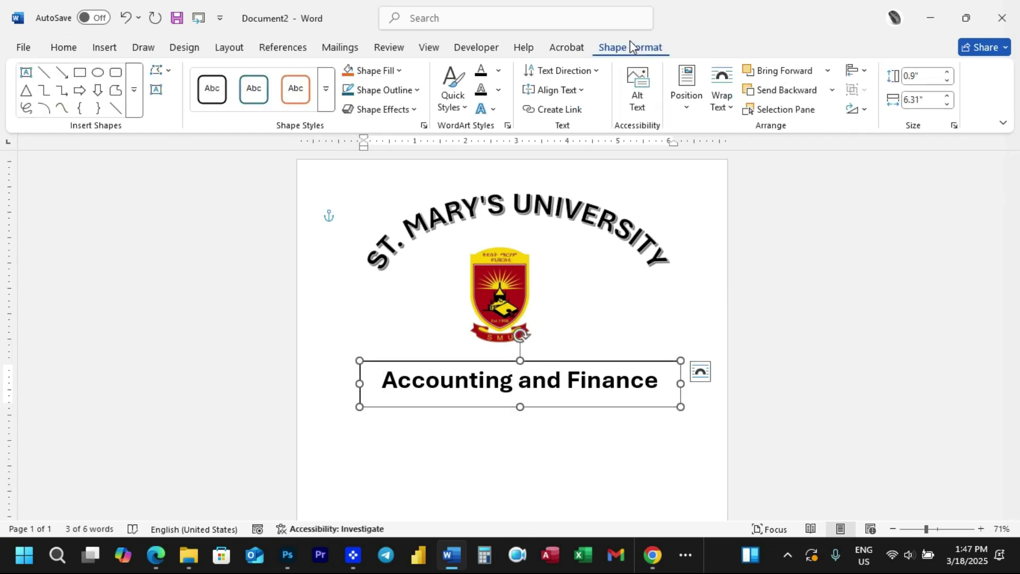
click(400, 72)
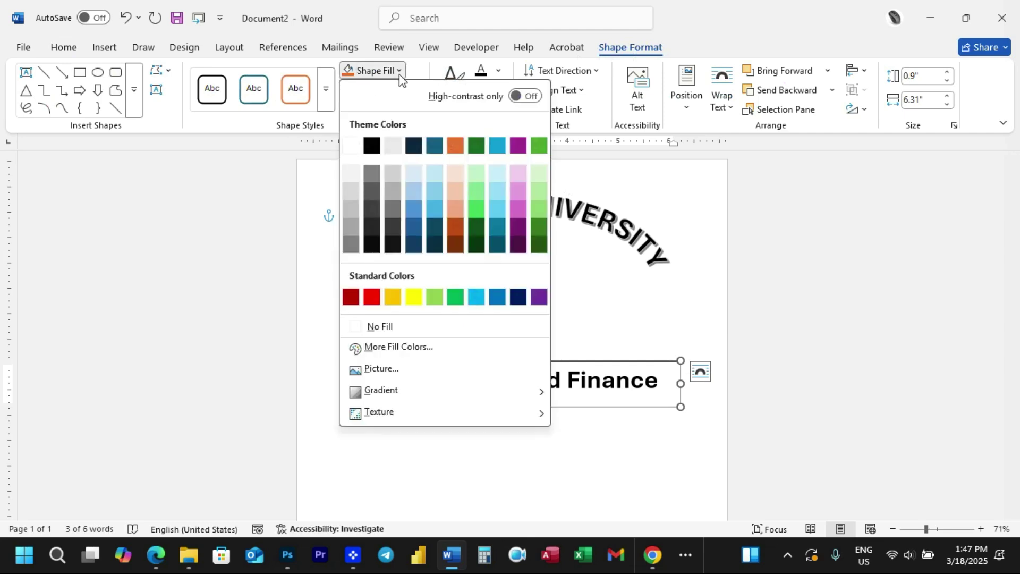
click(360, 327)
click(417, 97)
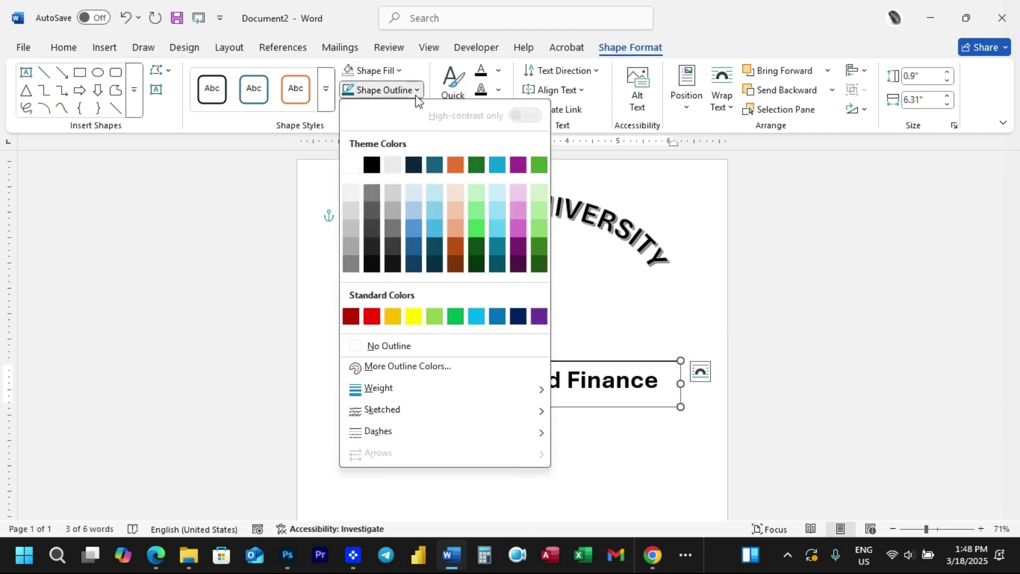
click(371, 346)
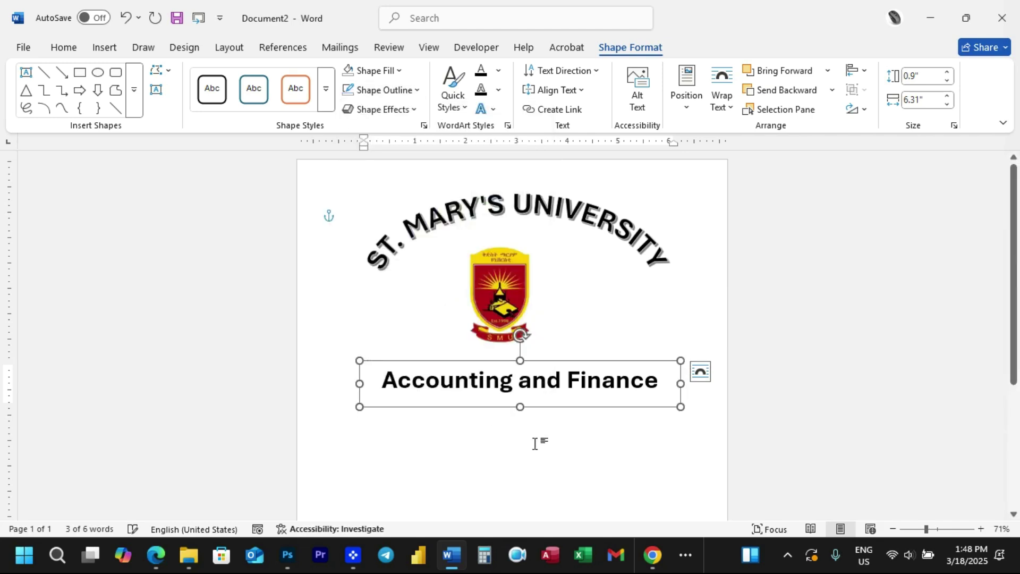
click(616, 468)
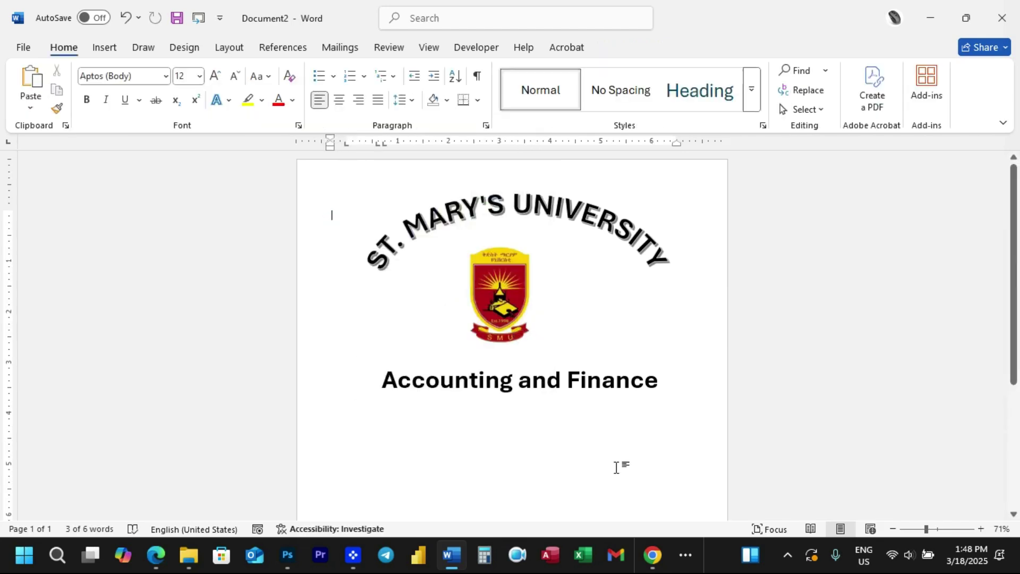
Step: Insert a Simple Text Box and place it just beneath the Accounting and Finance line
click(920, 528)
scroll(646, 353, down, 1)
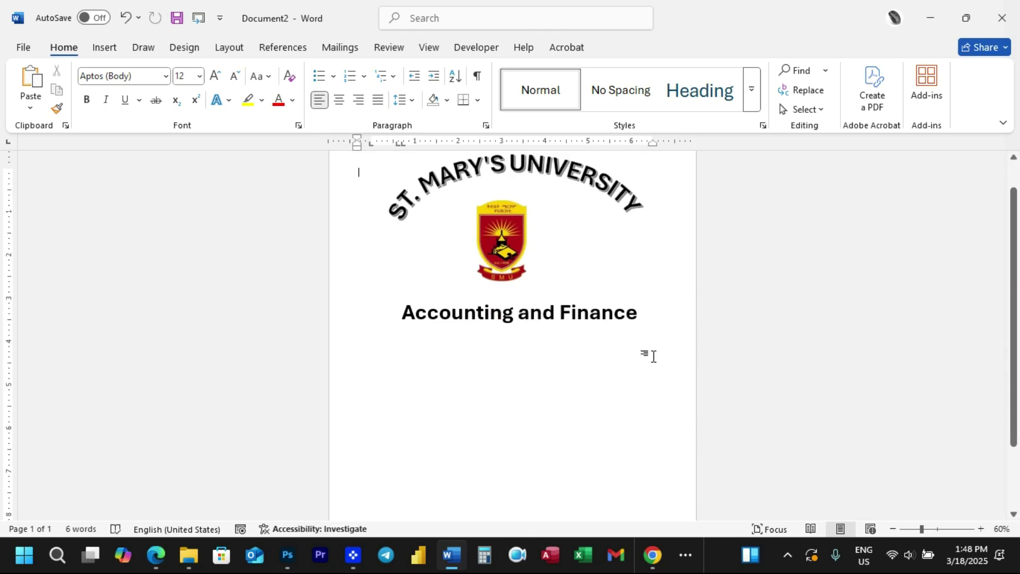
scroll(471, 358, down, 1)
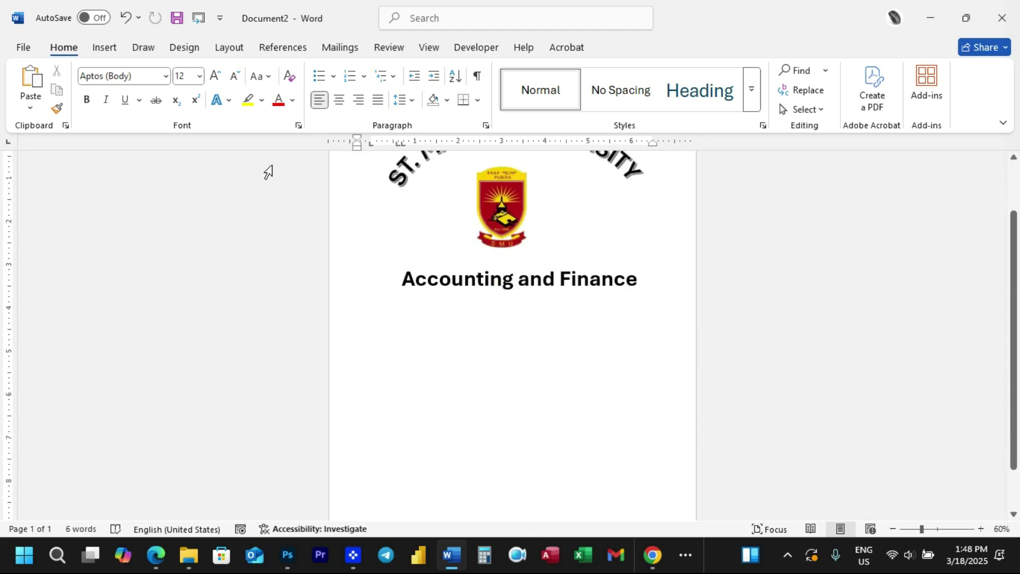
click(105, 48)
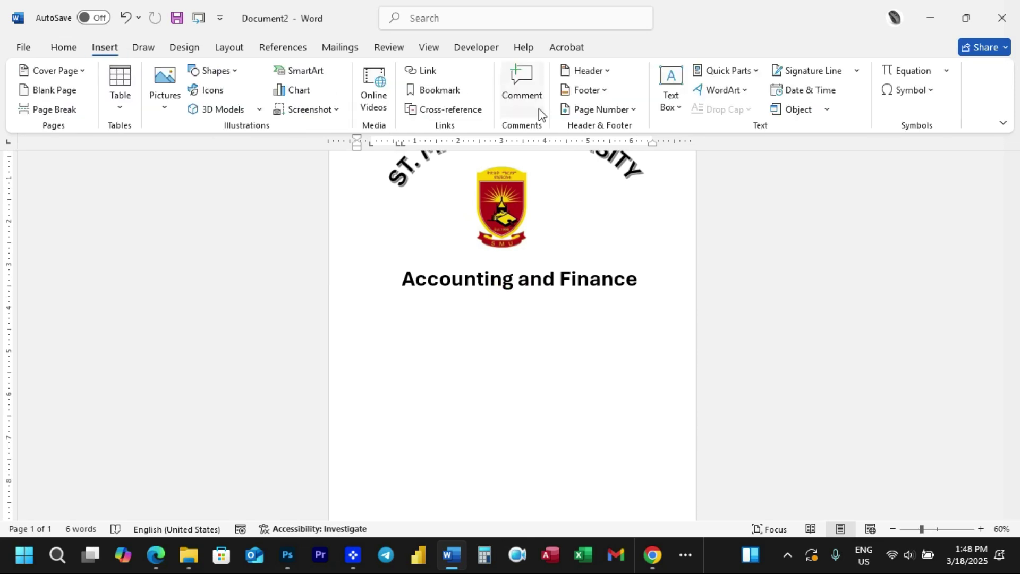
click(671, 93)
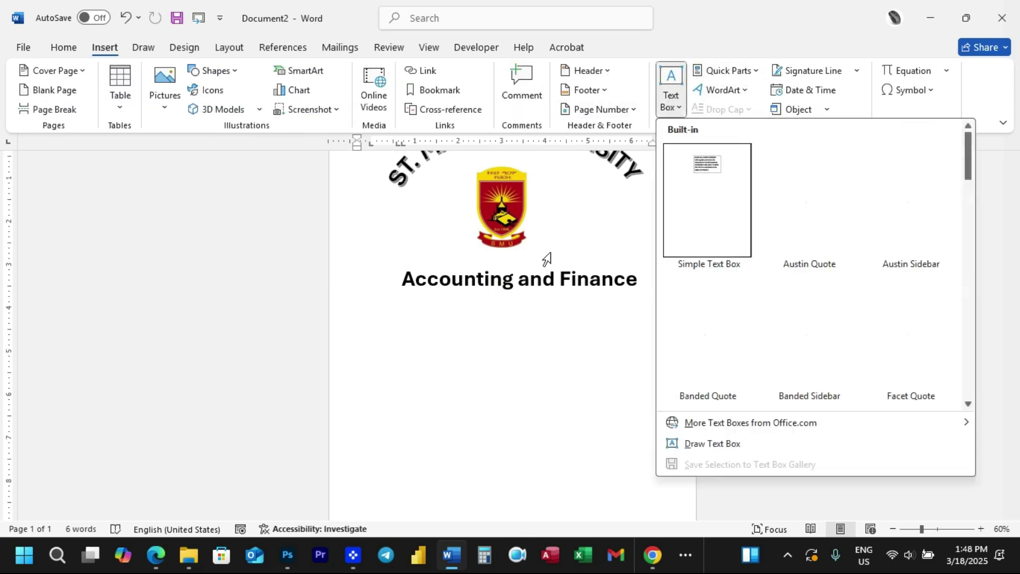
click(712, 202)
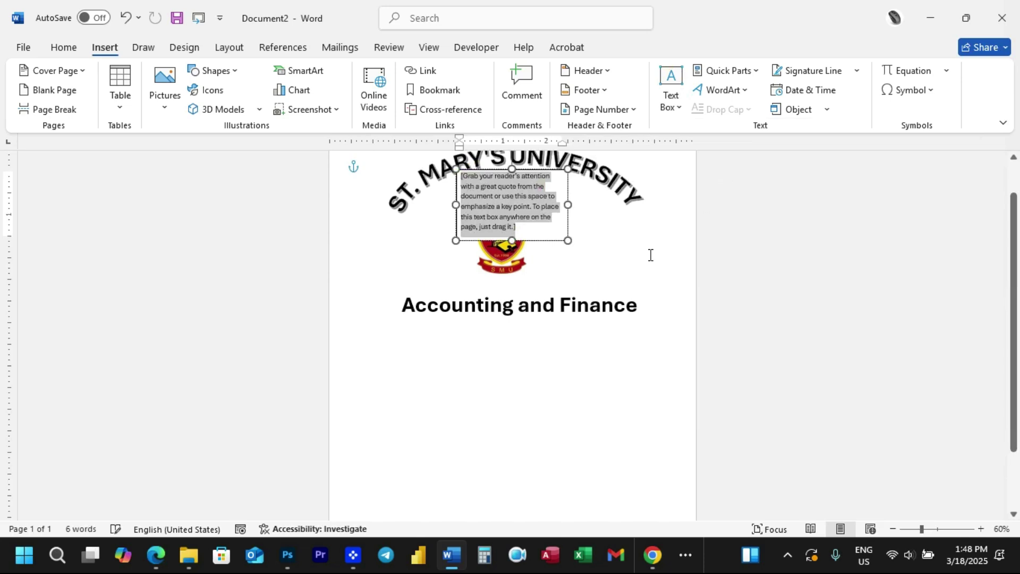
drag(533, 243, 546, 402)
Step: Replace the new text box's placeholder with the unbulleted text "Ethics in tax evasion"
click(544, 394)
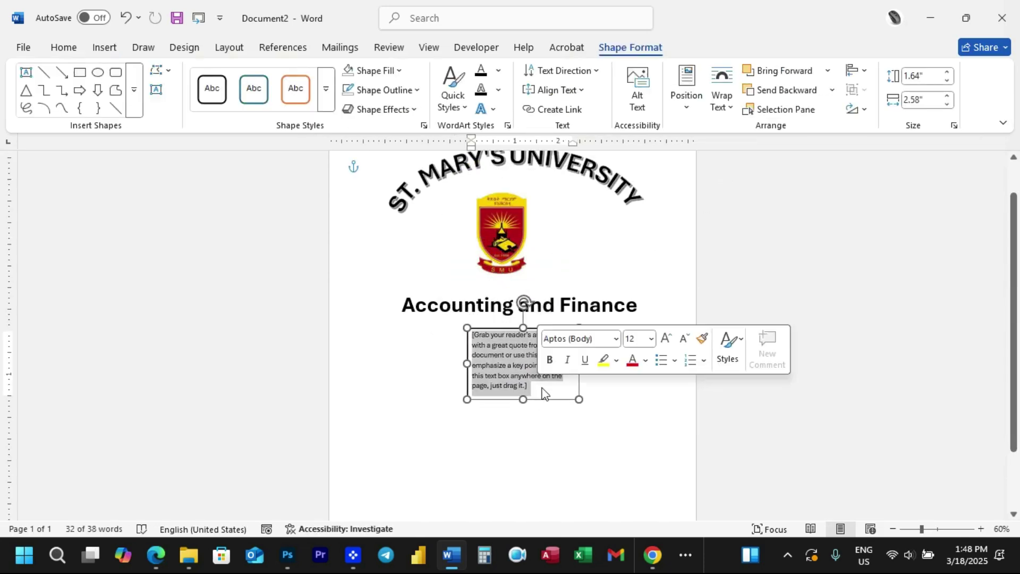
key(Delete)
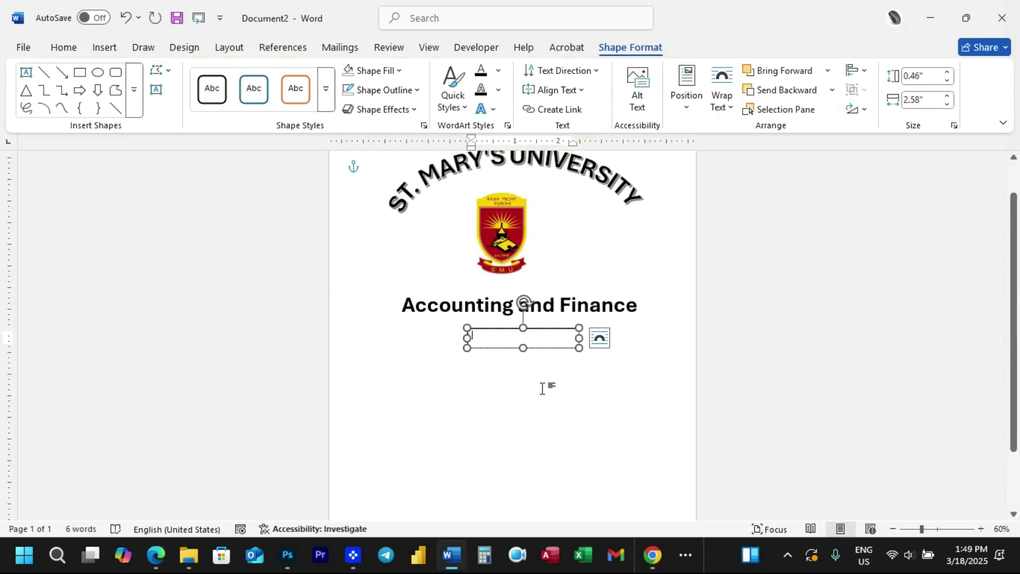
text(Ethics in tax evasion)
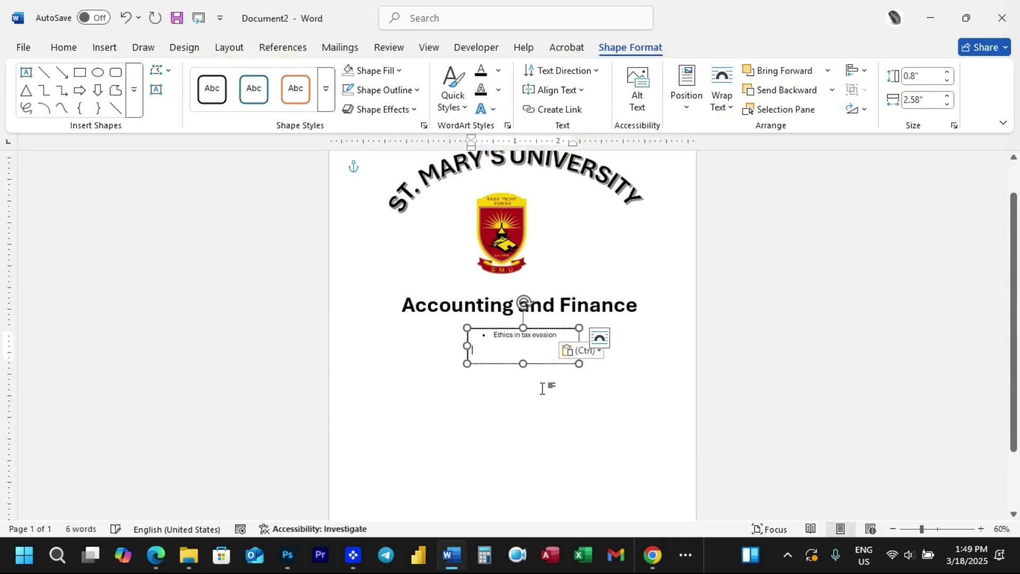
Step: Enlarge the Ethics in tax evasion text to 36 pt
triple_click(514, 342)
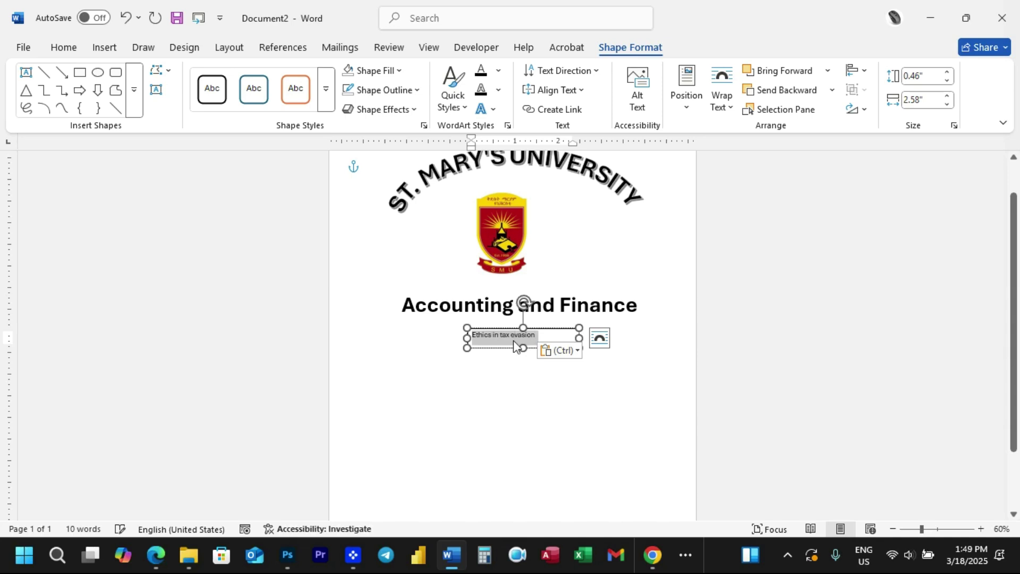
click(63, 48)
click(215, 78)
click(215, 77)
click(215, 77)
click(215, 78)
click(215, 78)
click(215, 78)
click(215, 78)
click(214, 77)
click(214, 77)
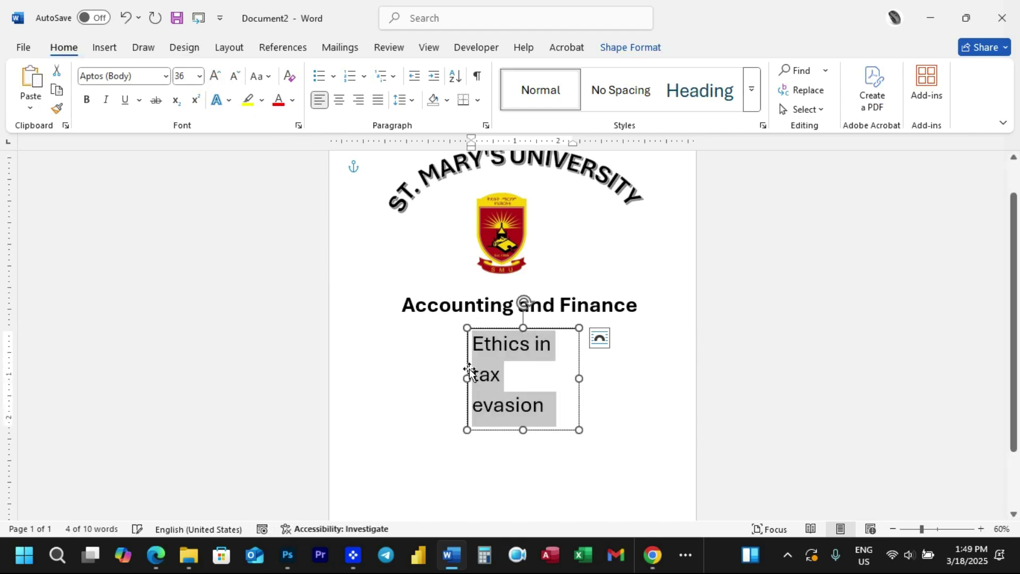
Step: Widen the Ethics in tax evasion box by extending its left edge to the start of the Accounting and Finance line
drag(468, 378, 399, 371)
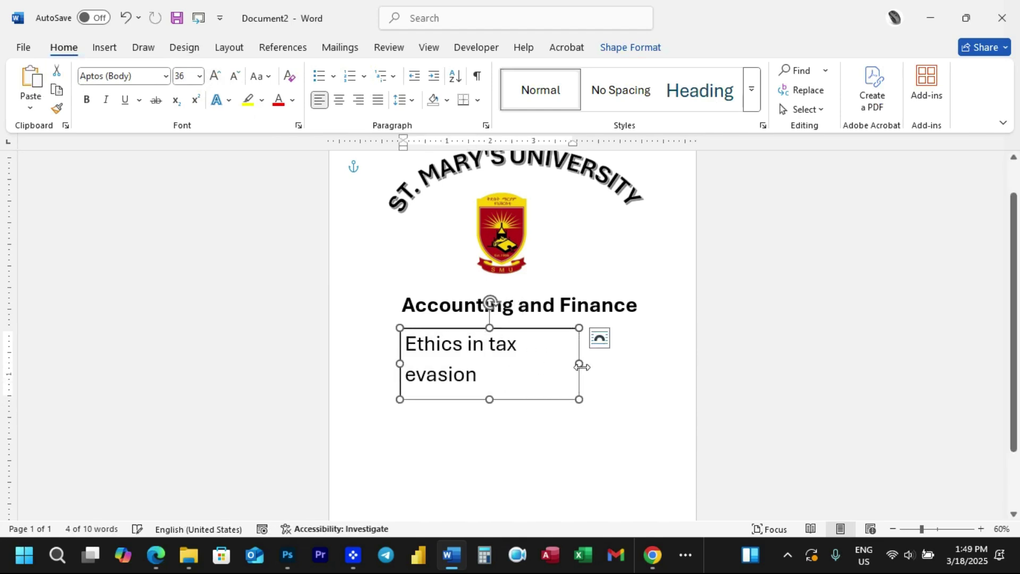